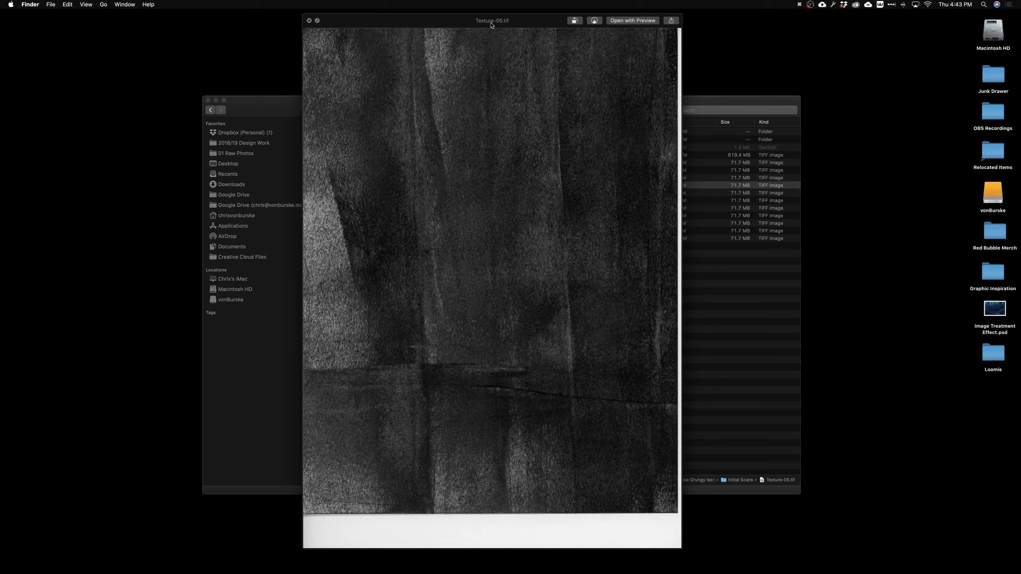
# Step: Preview the scanned textures through Texture-07.tif and open Texture-07.tif in Adobe Photoshop 2021
pyautogui.press('Down')
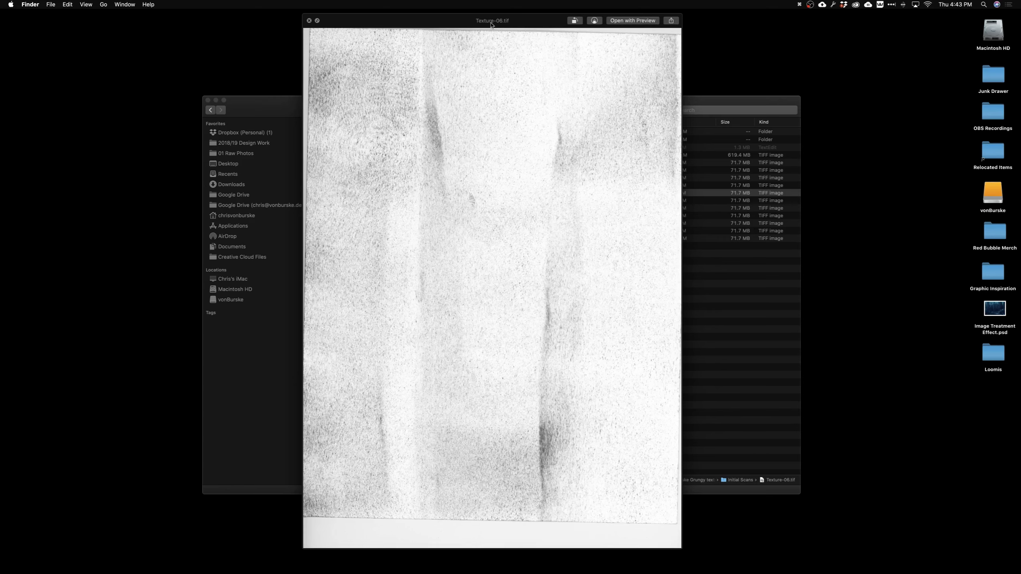
pyautogui.press('Down')
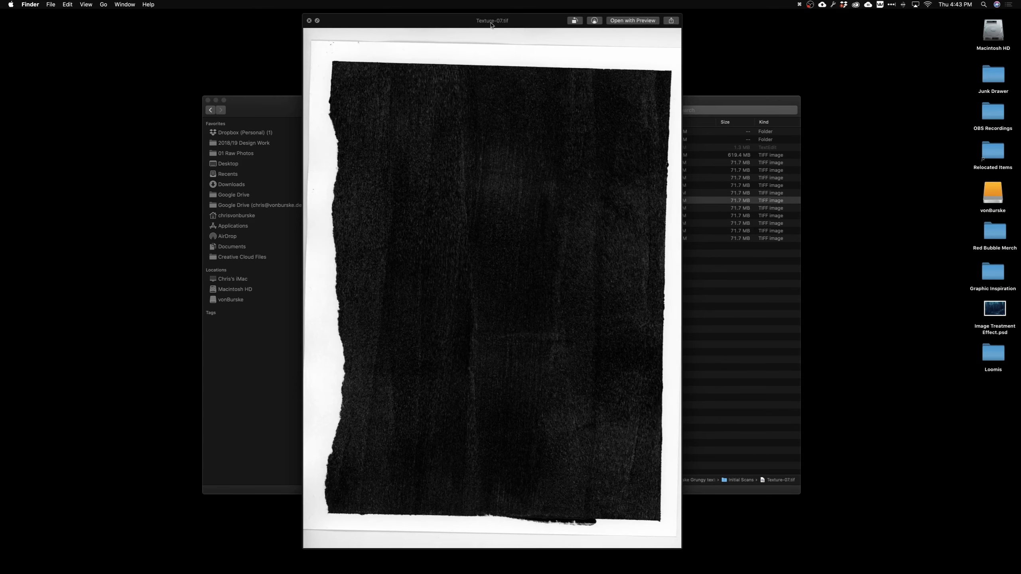
pyautogui.press('space')
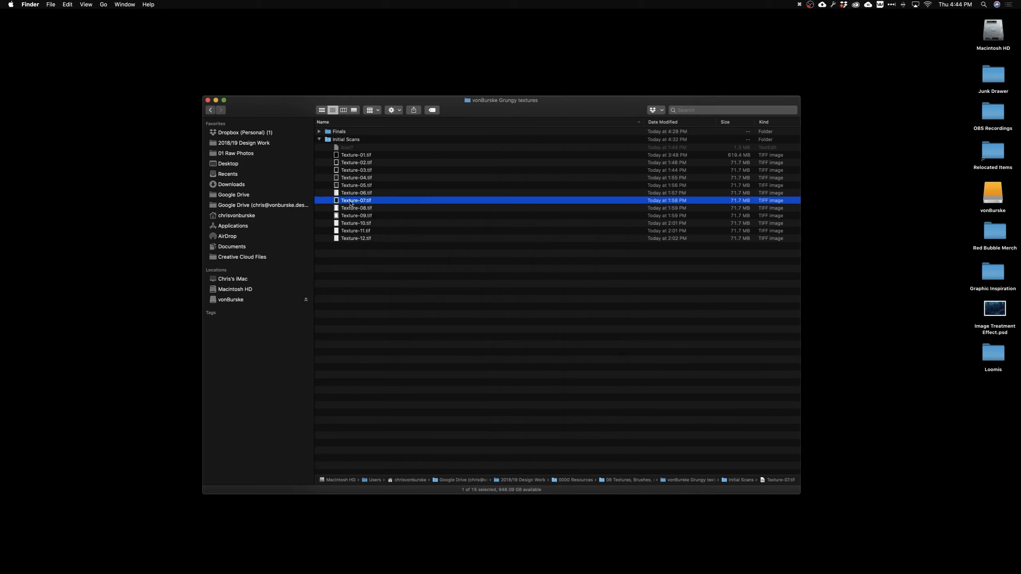
pyautogui.rightClick(353, 201)
pyautogui.moveTo(400, 212)
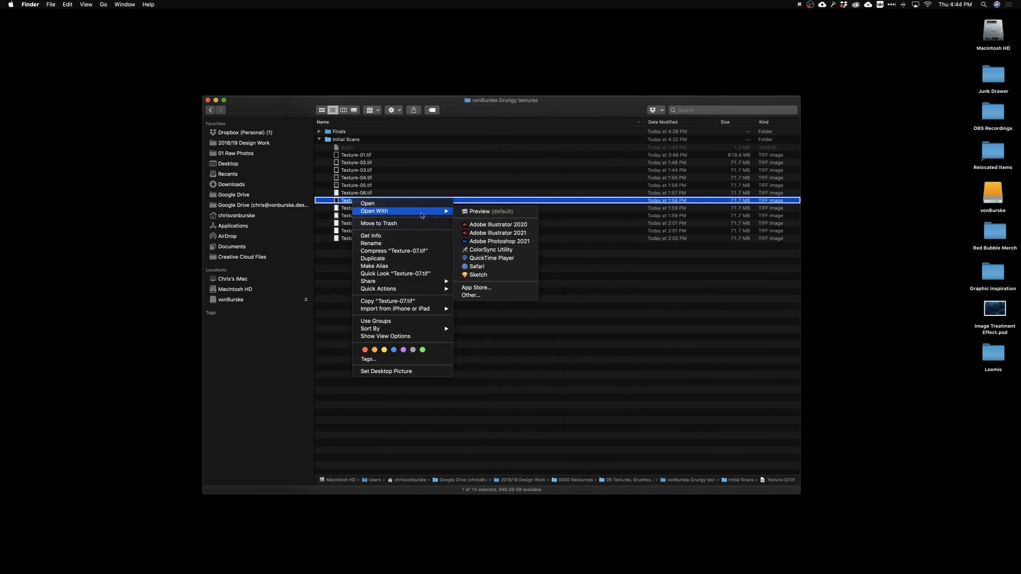
pyautogui.click(476, 241)
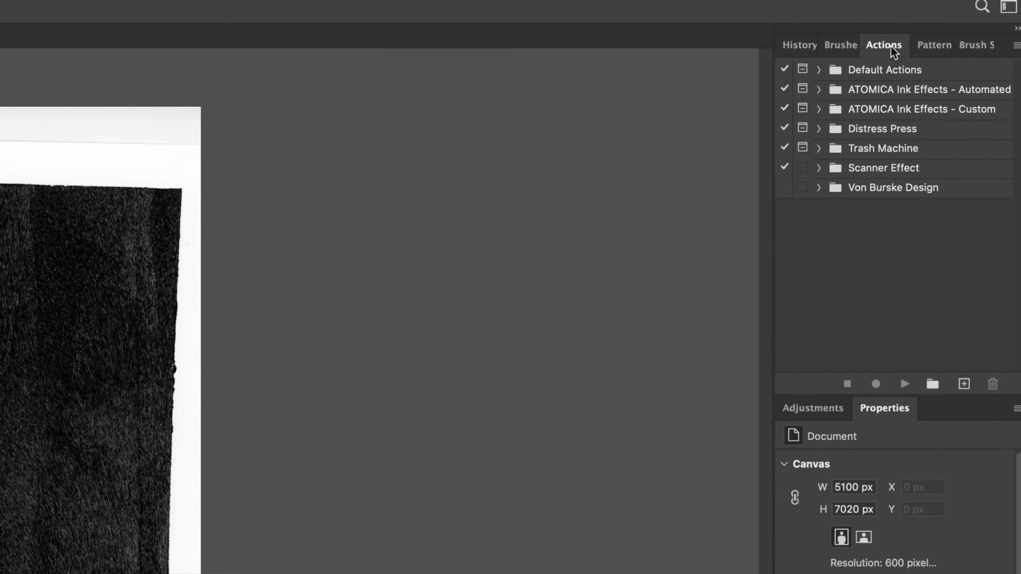
# Step: Create an action named Make Bitmap Texture in the Von Burske Design set and start recording it
pyautogui.click(924, 187)
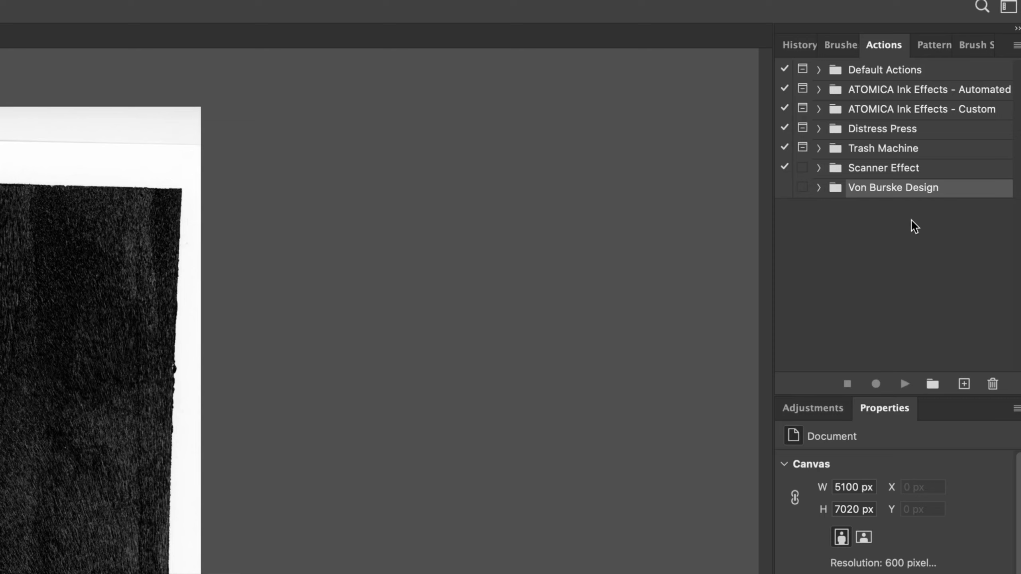
pyautogui.click(964, 384)
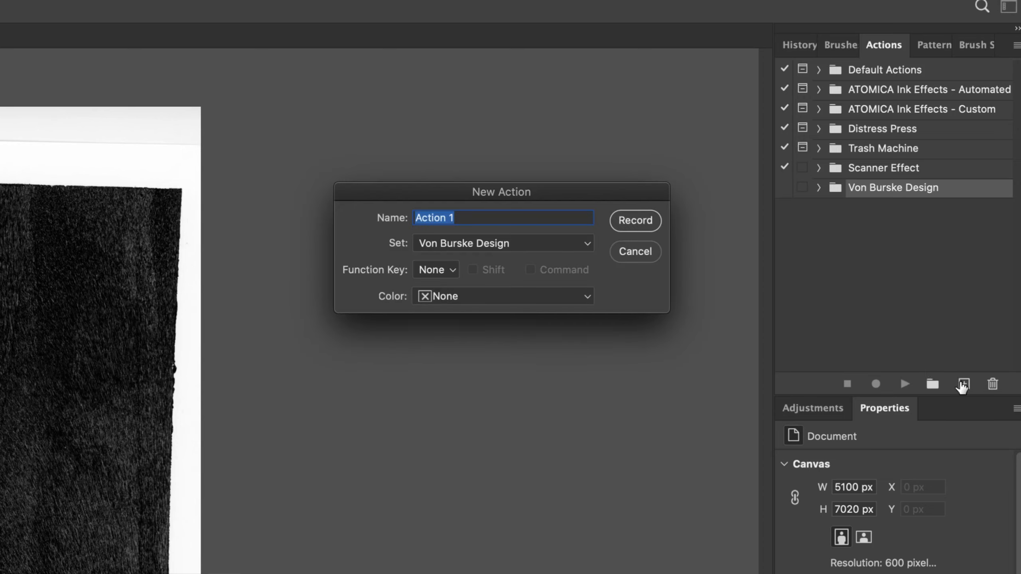
pyautogui.write('Make Bitmap Texture')
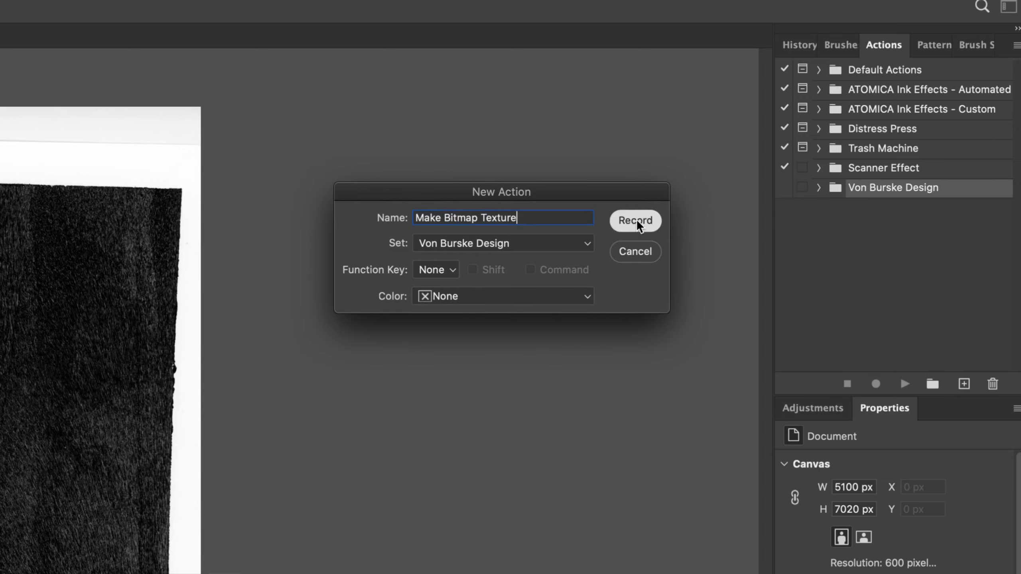
pyautogui.click(637, 220)
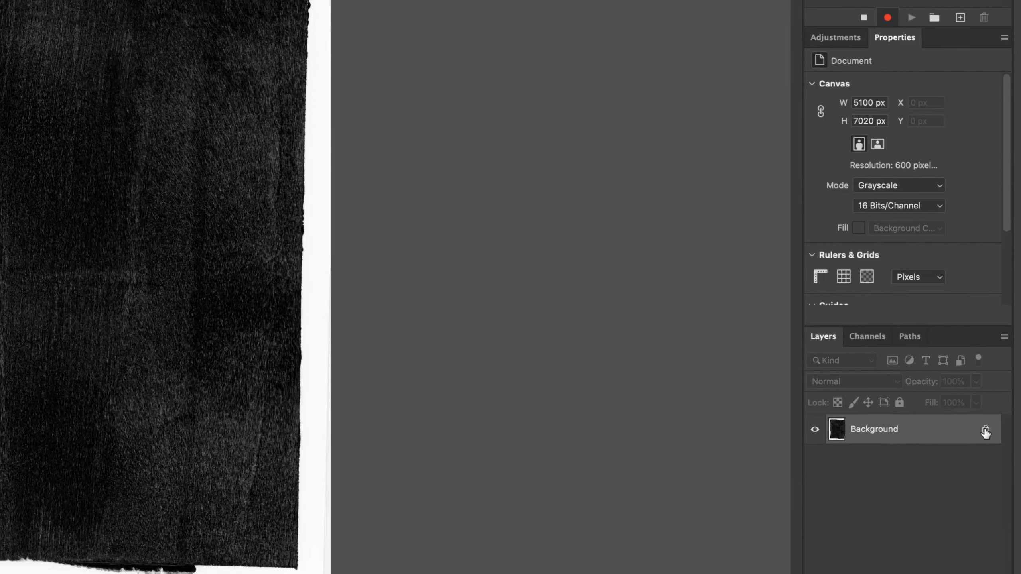
# Step: Unlock the Background layer and add a Threshold adjustment layer above it
pyautogui.click(990, 437)
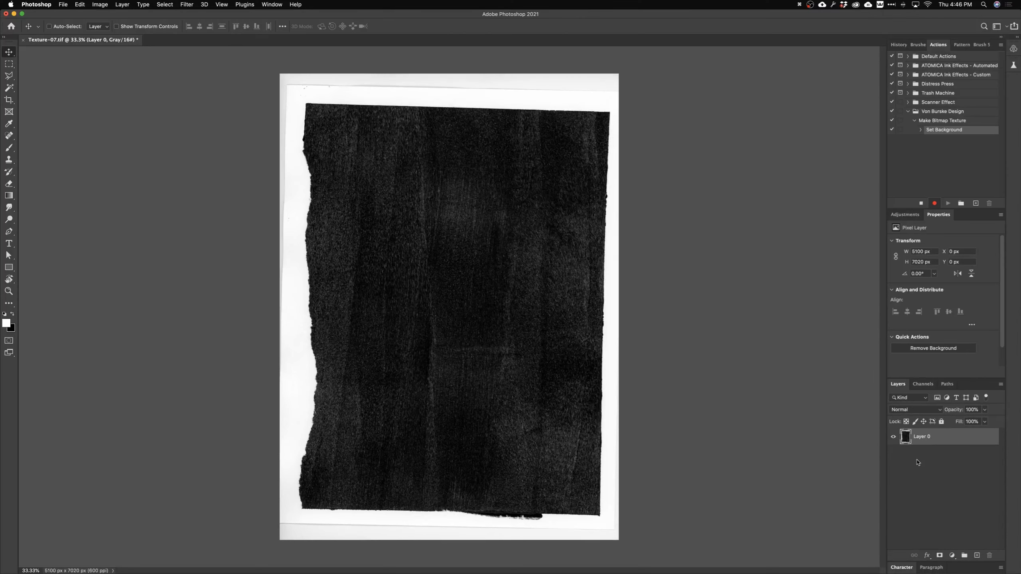
pyautogui.click(907, 214)
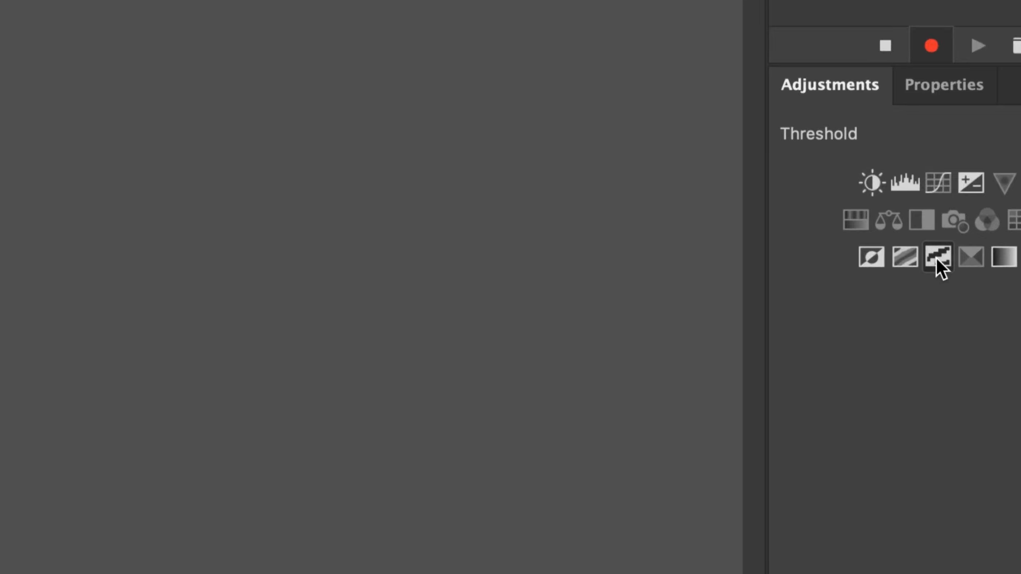
pyautogui.click(938, 256)
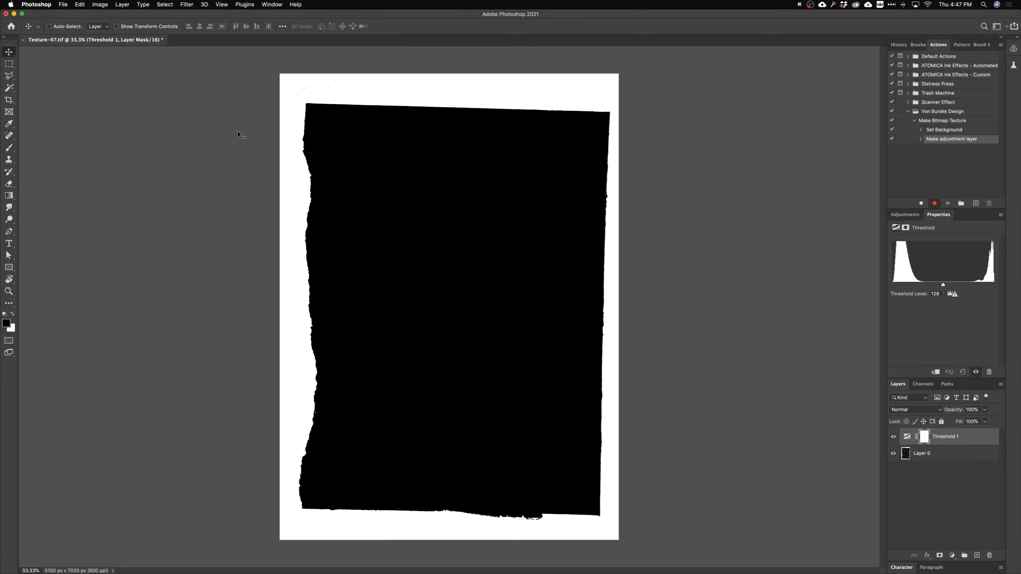
# Step: Examine the thresholded texture's specks and torn edge up close at 400%
pyautogui.press('super+equal')
pyautogui.press('super+equal')
pyautogui.press('super+equal')
pyautogui.press('super+equal')
pyautogui.press('super+equal')
pyautogui.press('super+equal')
pyautogui.press('super+equal')
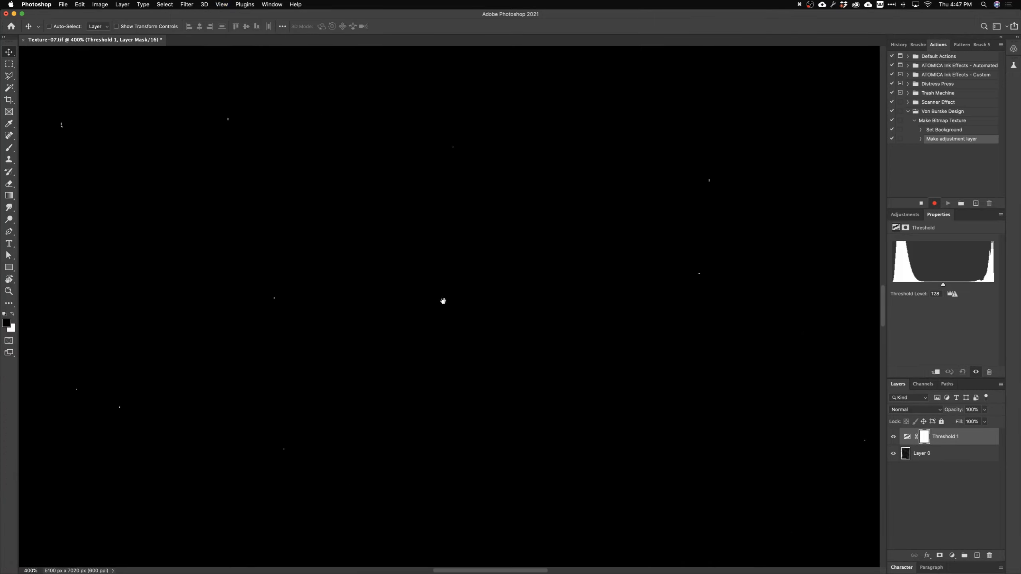
pyautogui.moveTo(492, 300); pyautogui.dragTo(684, 301)
pyautogui.moveTo(362, 314); pyautogui.dragTo(491, 306)
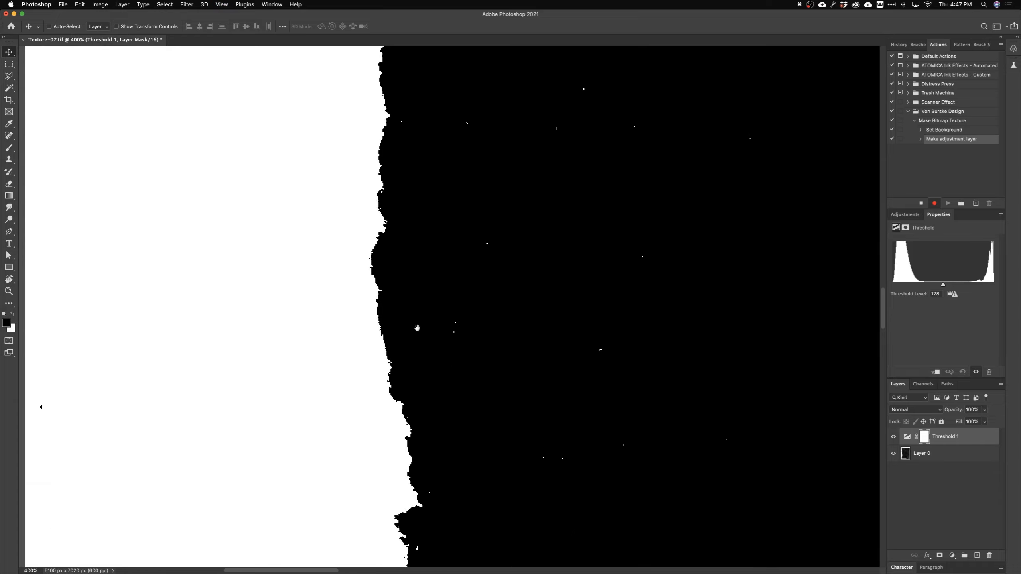
pyautogui.moveTo(395, 364); pyautogui.dragTo(392, 265)
pyautogui.press('super+minus')
pyautogui.press('super+minus')
pyautogui.press('super+minus')
pyautogui.press('super+minus')
pyautogui.press('super+minus')
pyautogui.press('super+minus')
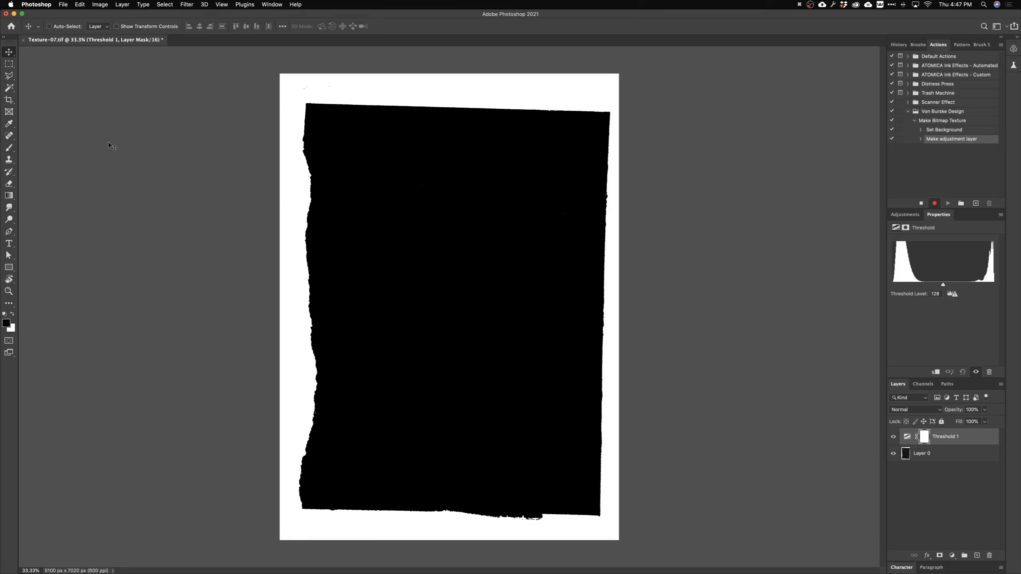
# Step: Start saving the thresholded texture under a separate location and choose the Finals folder as the destination
pyautogui.click(63, 4)
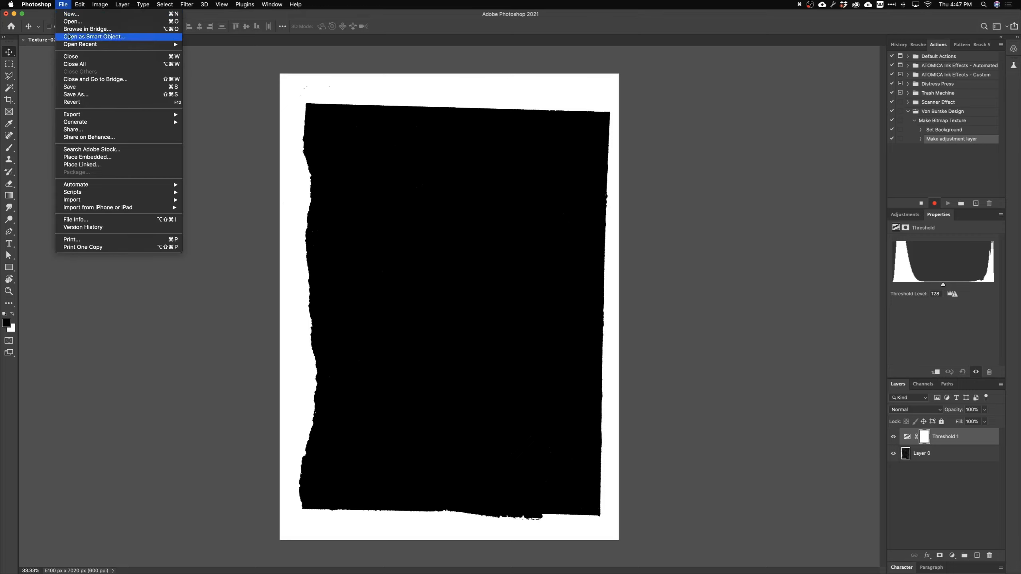
pyautogui.click(124, 95)
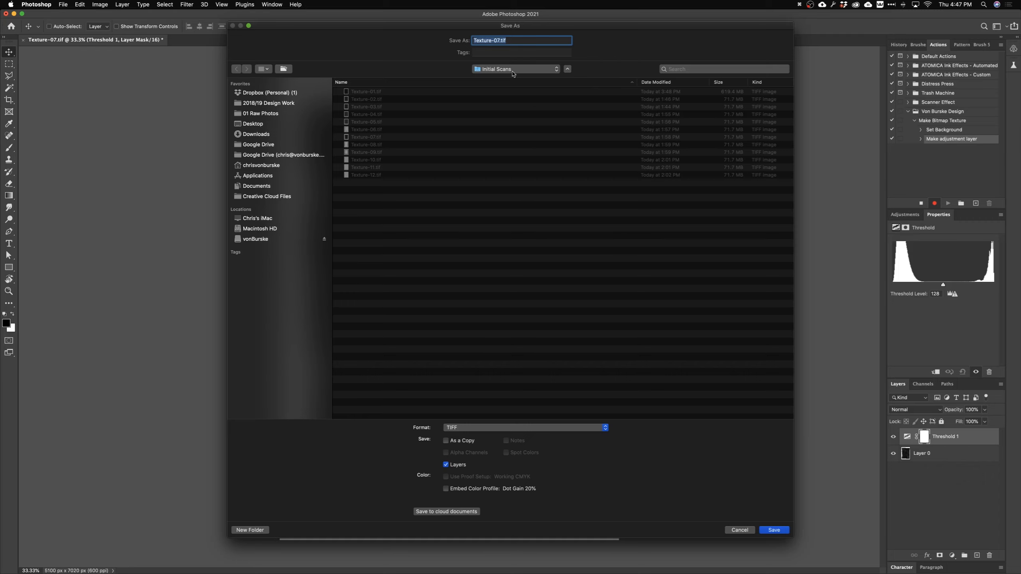
pyautogui.click(512, 70)
pyautogui.click(492, 78)
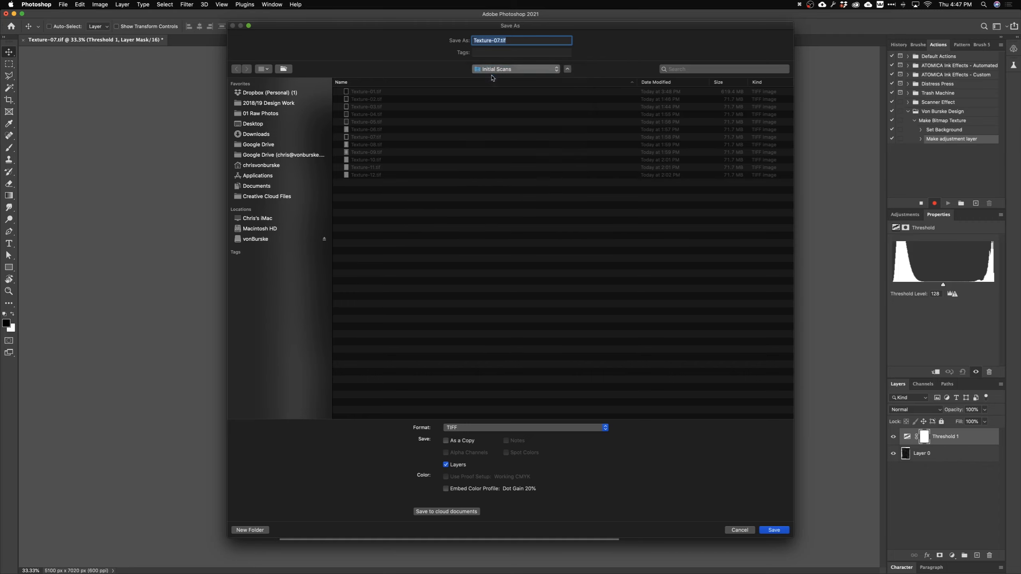
pyautogui.click(366, 93)
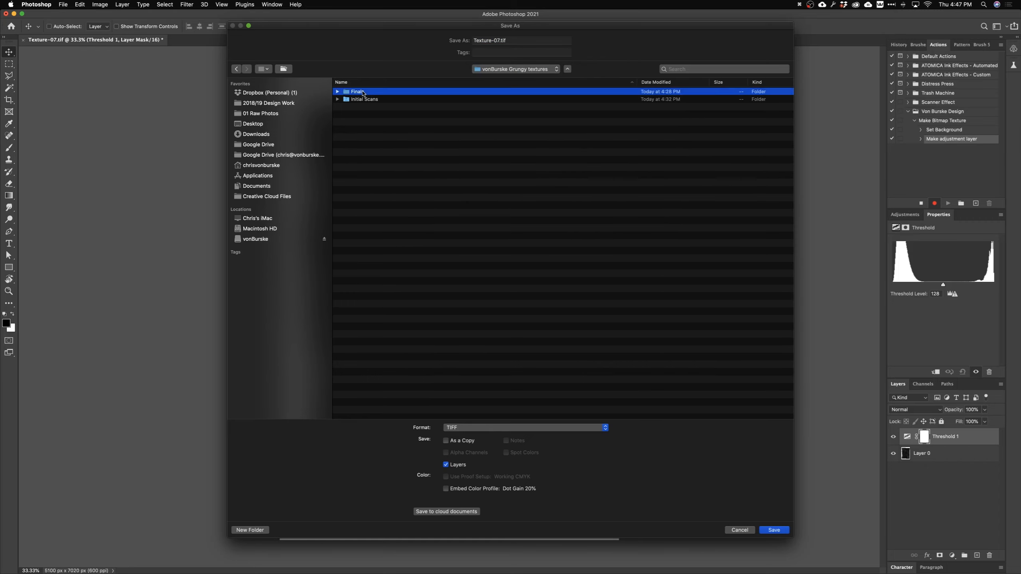
pyautogui.doubleClick(366, 92)
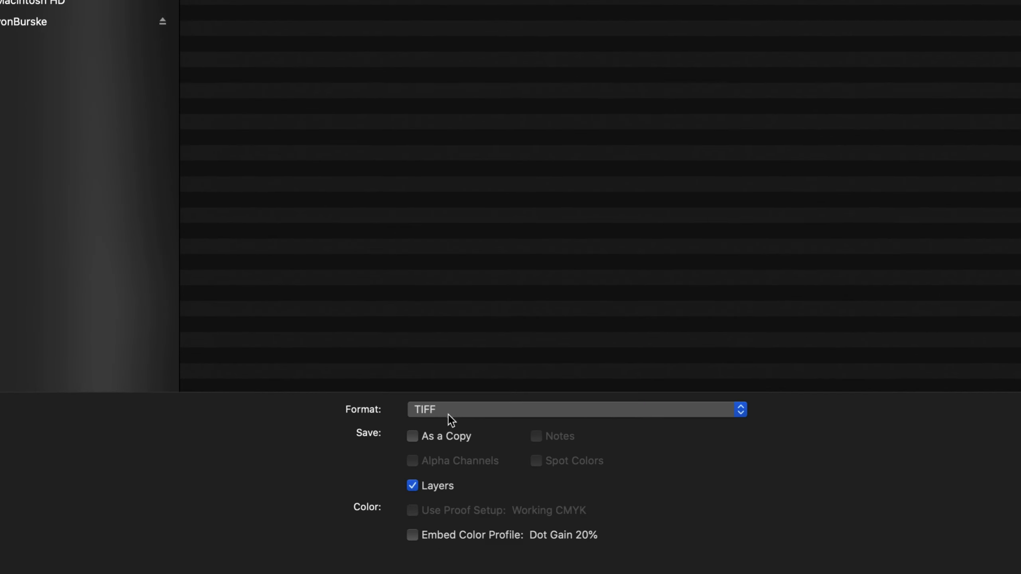
# Step: Save the texture as a TIFF copy without layers, using LZW image compression
pyautogui.click(448, 415)
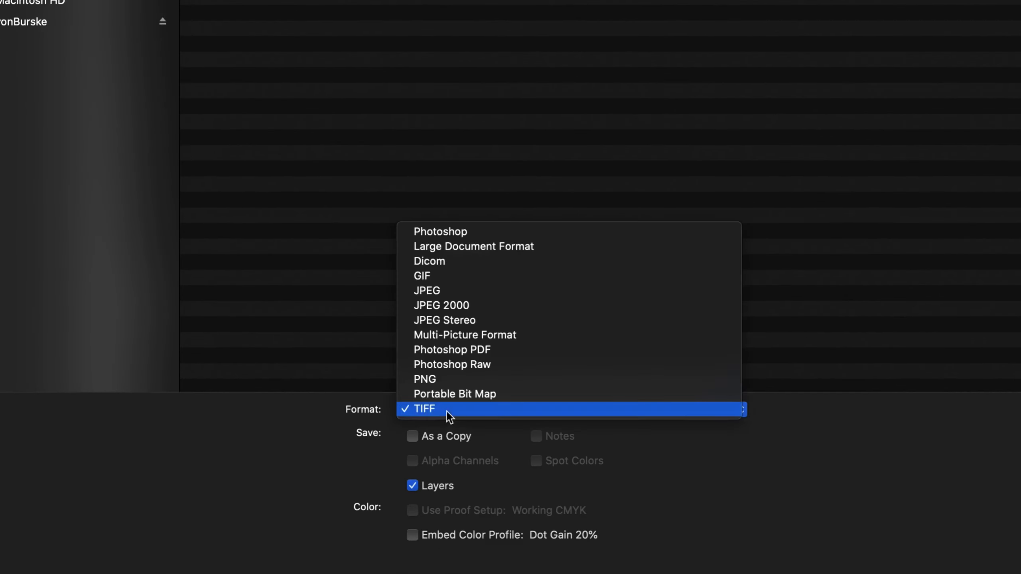
pyautogui.click(447, 413)
pyautogui.click(431, 486)
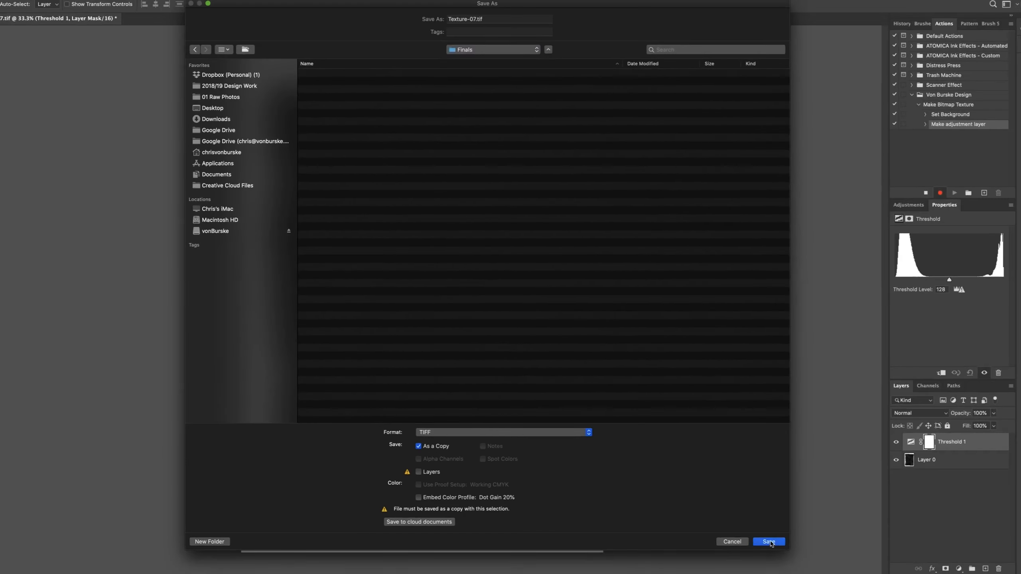
pyautogui.click(768, 545)
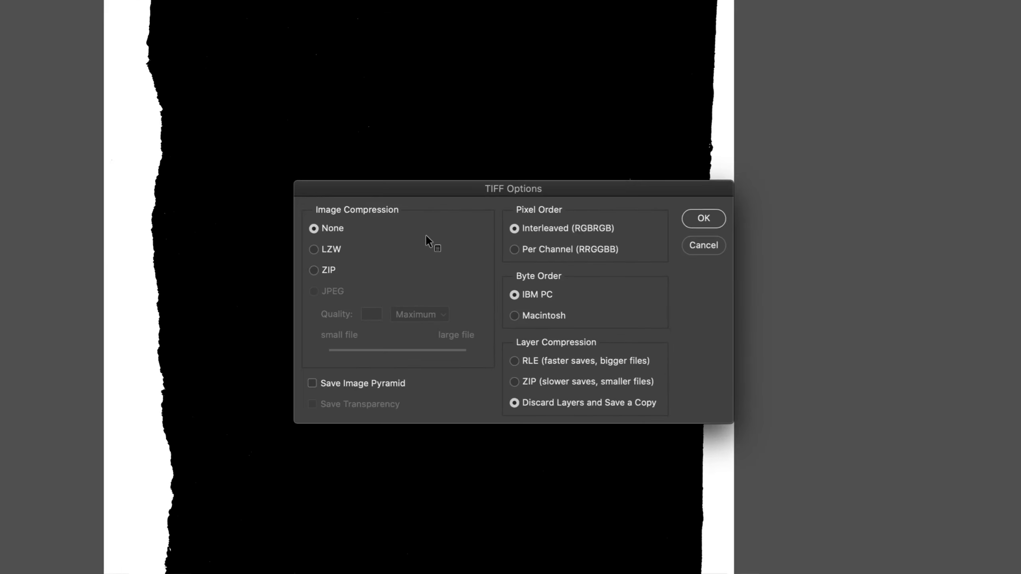
pyautogui.click(334, 250)
pyautogui.moveTo(505, 191); pyautogui.dragTo(499, 188)
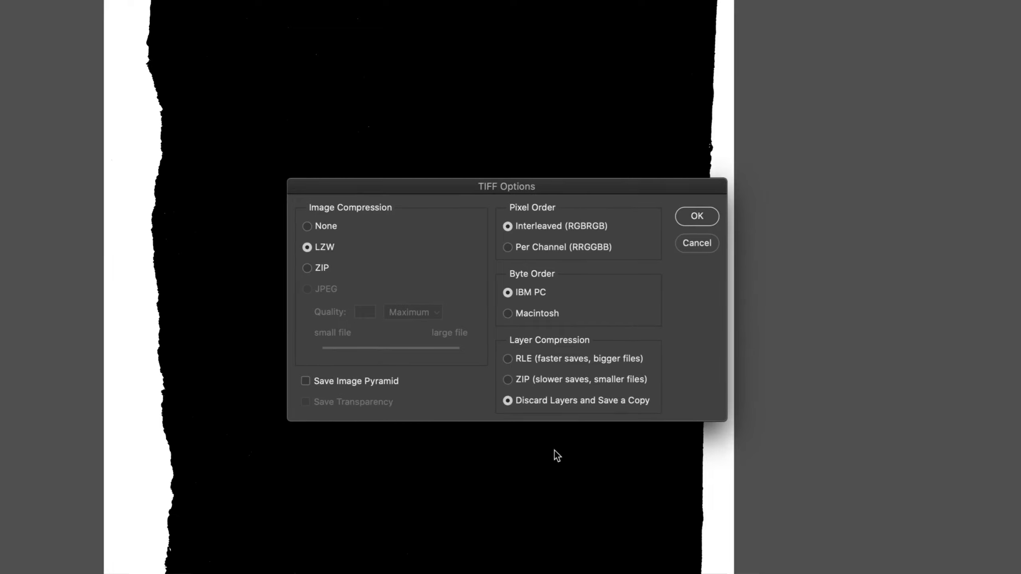
pyautogui.click(685, 217)
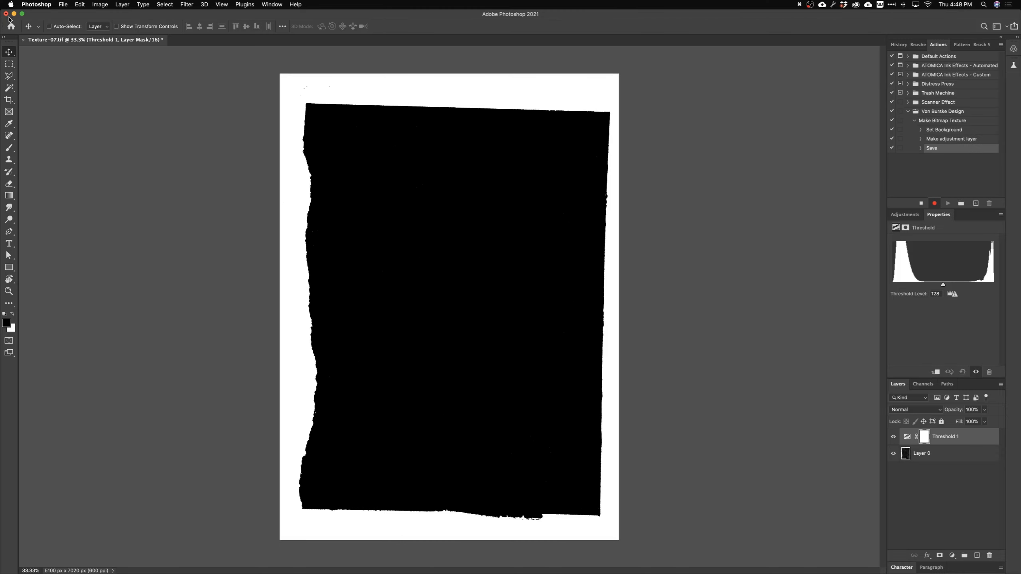
# Step: Close Texture-07.tif without saving its changes and stop recording the Make Bitmap Texture action
pyautogui.click(22, 39)
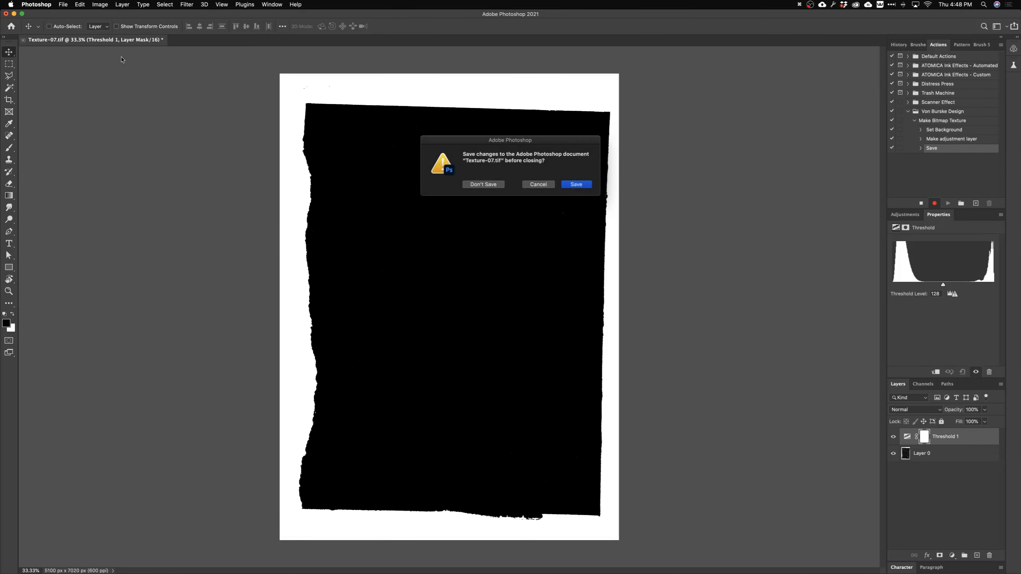
pyautogui.click(482, 185)
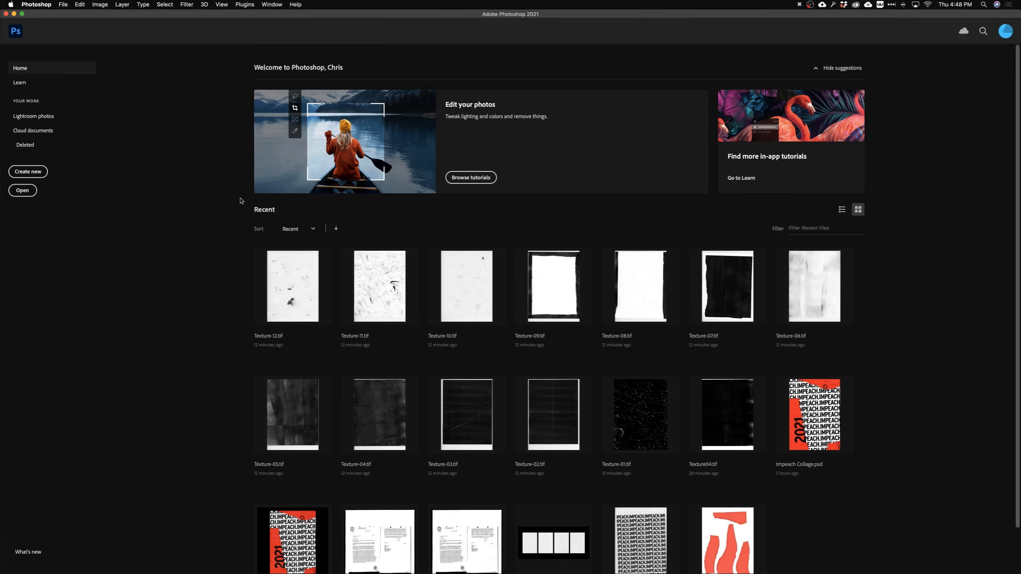
pyautogui.click(271, 5)
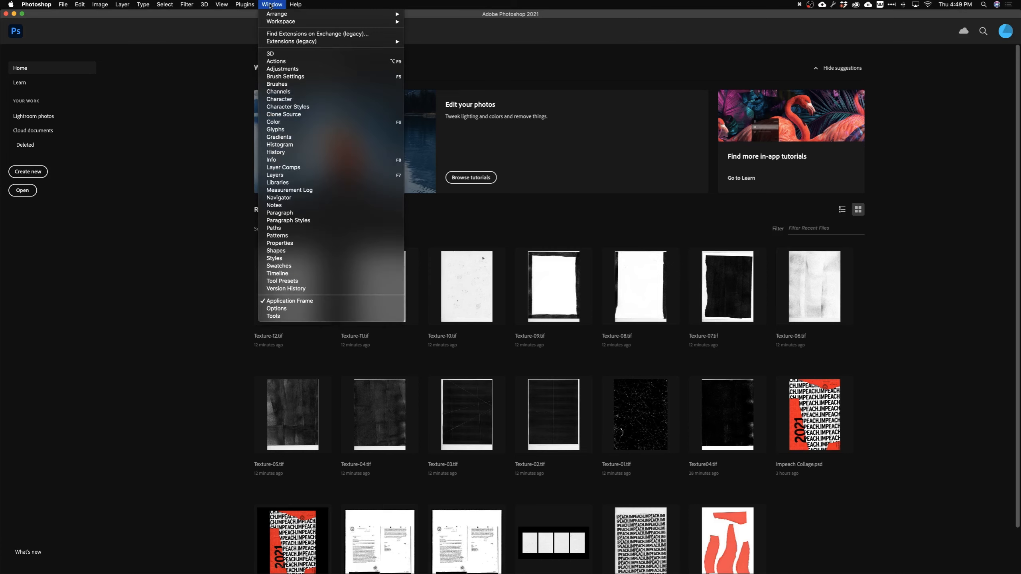
pyautogui.click(289, 64)
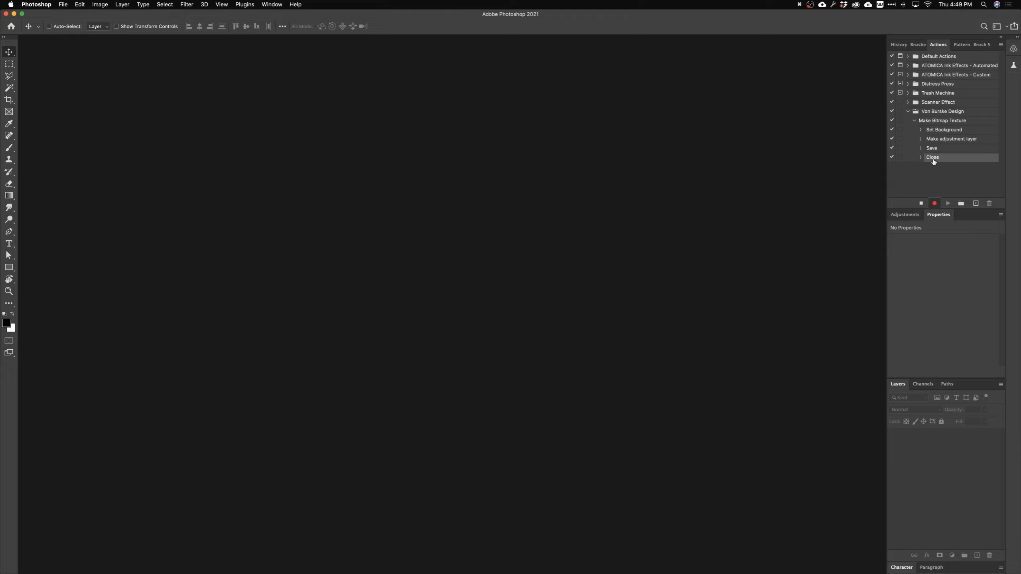
pyautogui.click(922, 203)
pyautogui.click(914, 121)
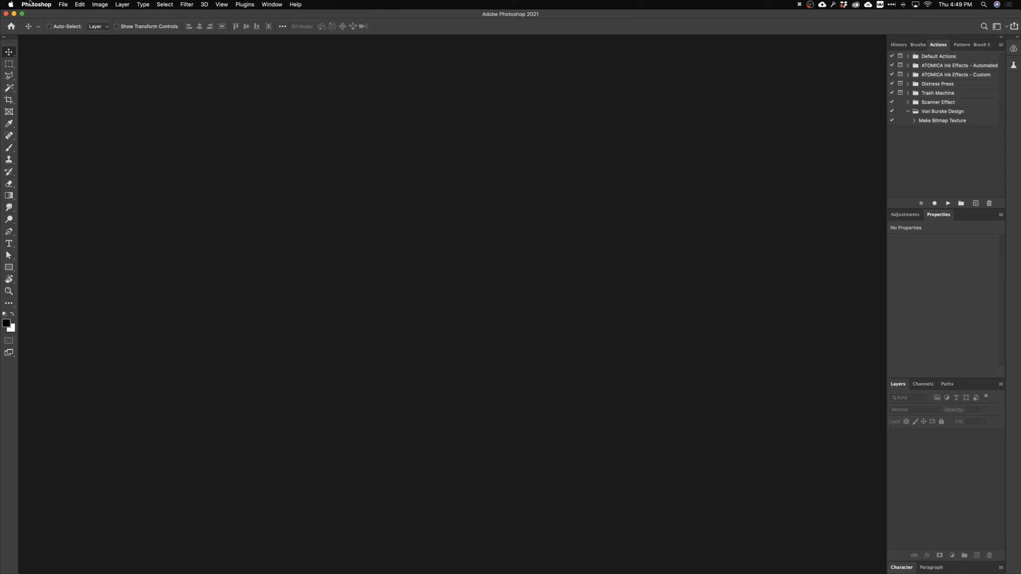
# Step: Start creating a droplet and save it as Bitmap Texturizer in the vonBurske Grungy textures folder
pyautogui.click(62, 5)
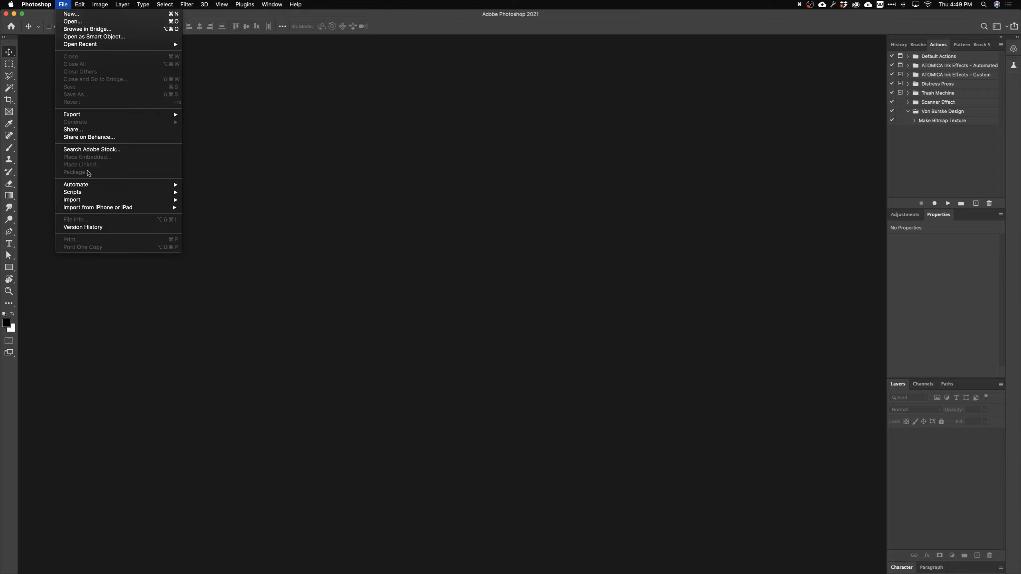
pyautogui.moveTo(110, 186)
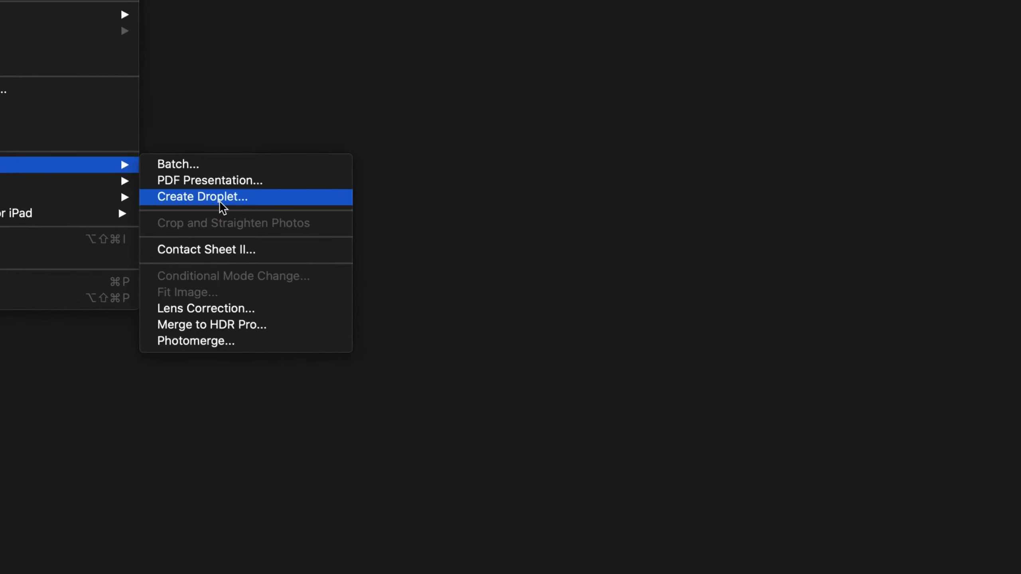
pyautogui.click(272, 203)
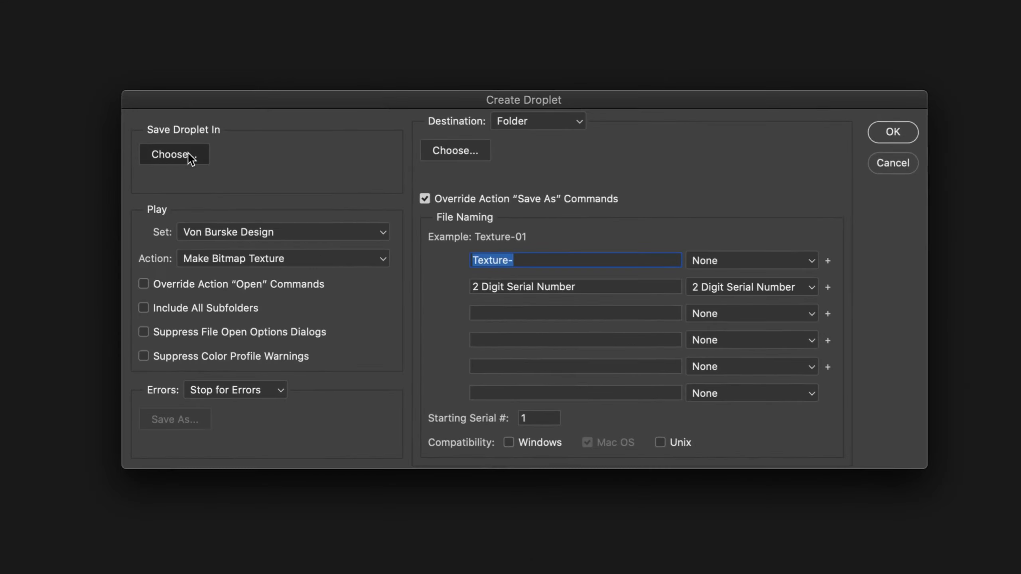
pyautogui.click(190, 157)
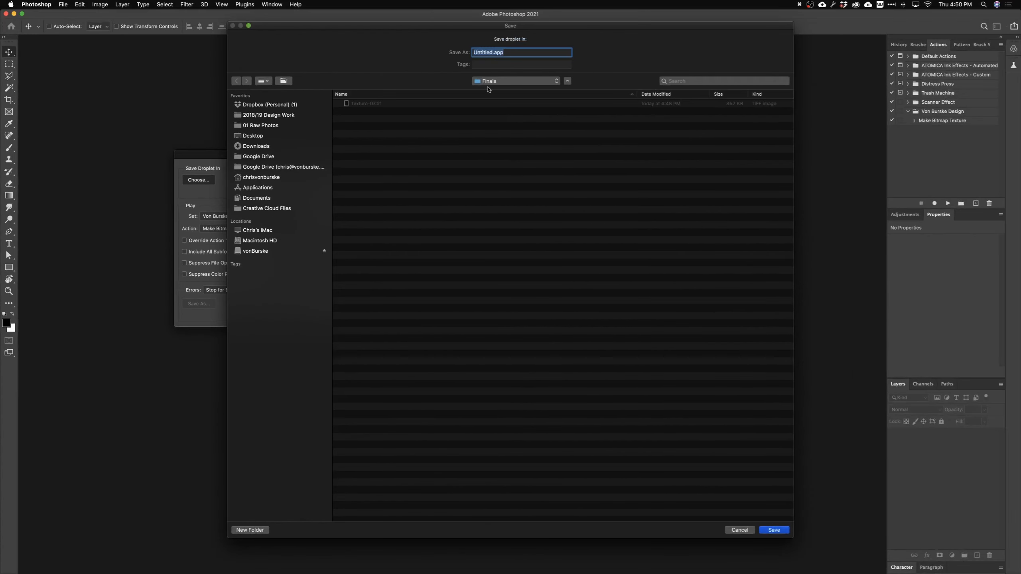
pyautogui.click(489, 83)
pyautogui.click(494, 90)
pyautogui.write('Bitmap Texturizer')
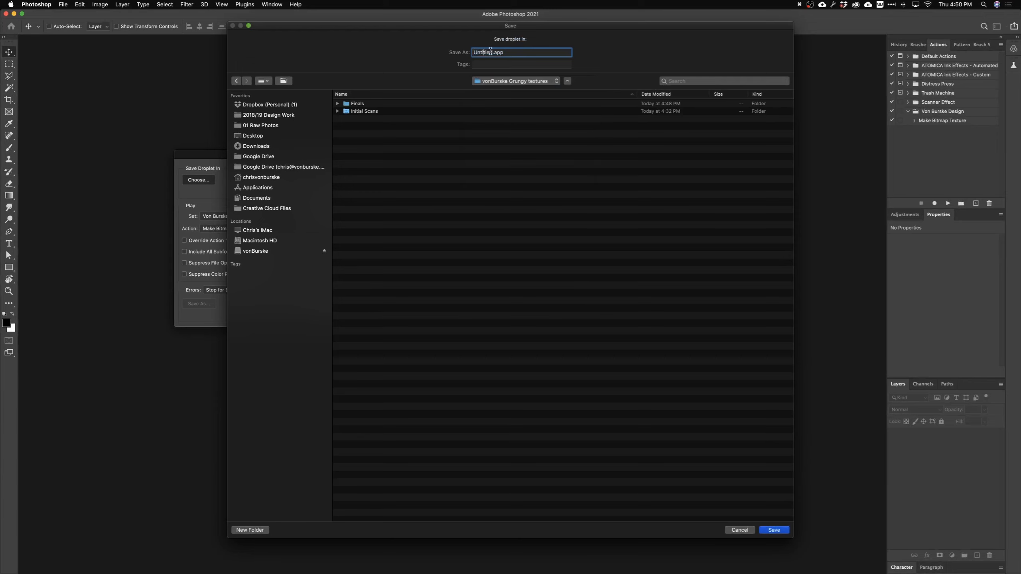
pyautogui.press('Return')
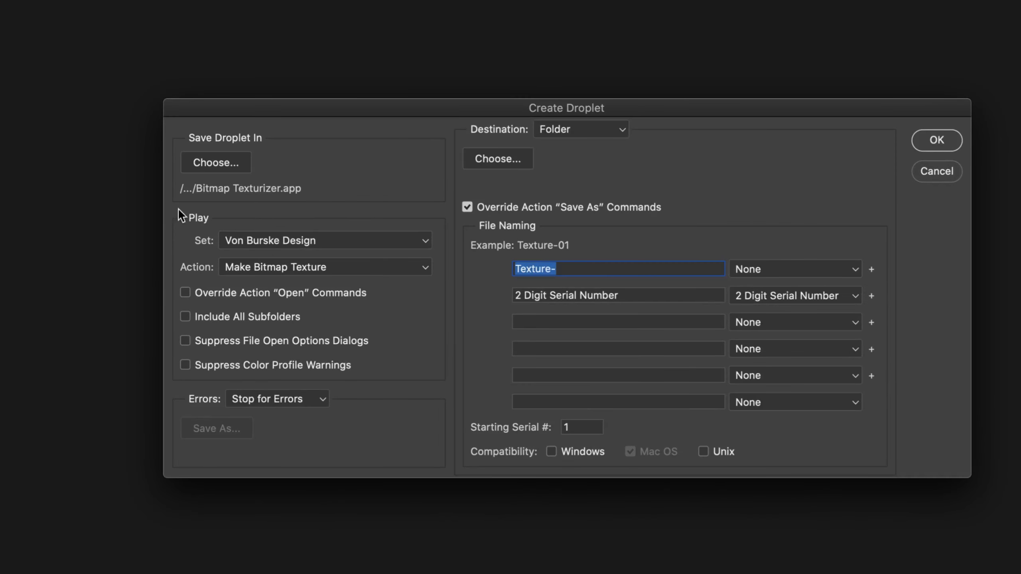
# Step: Have the droplet play the Make Bitmap Texture action from the Von Burske Design set
pyautogui.click(269, 240)
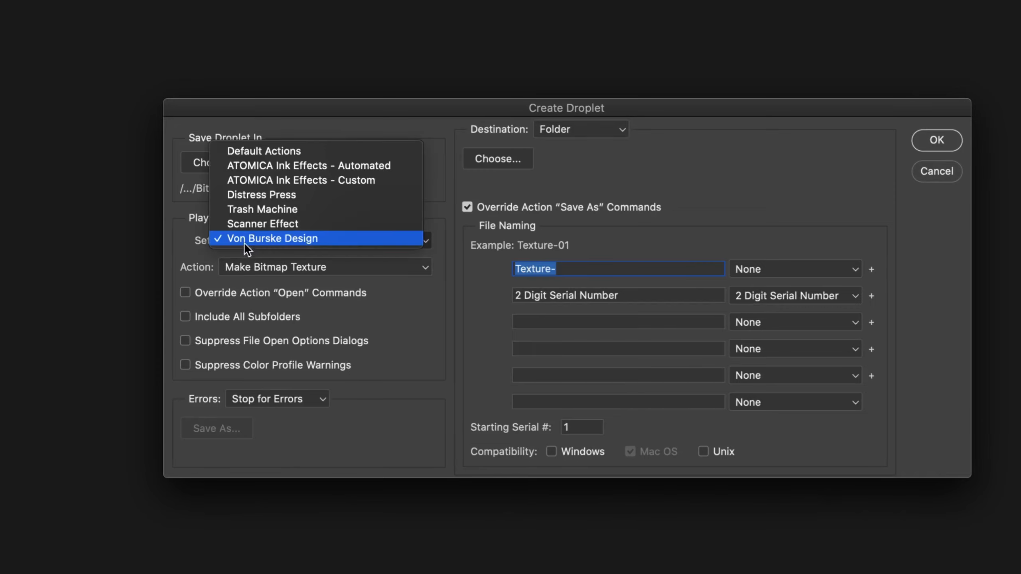
pyautogui.click(264, 240)
pyautogui.click(256, 269)
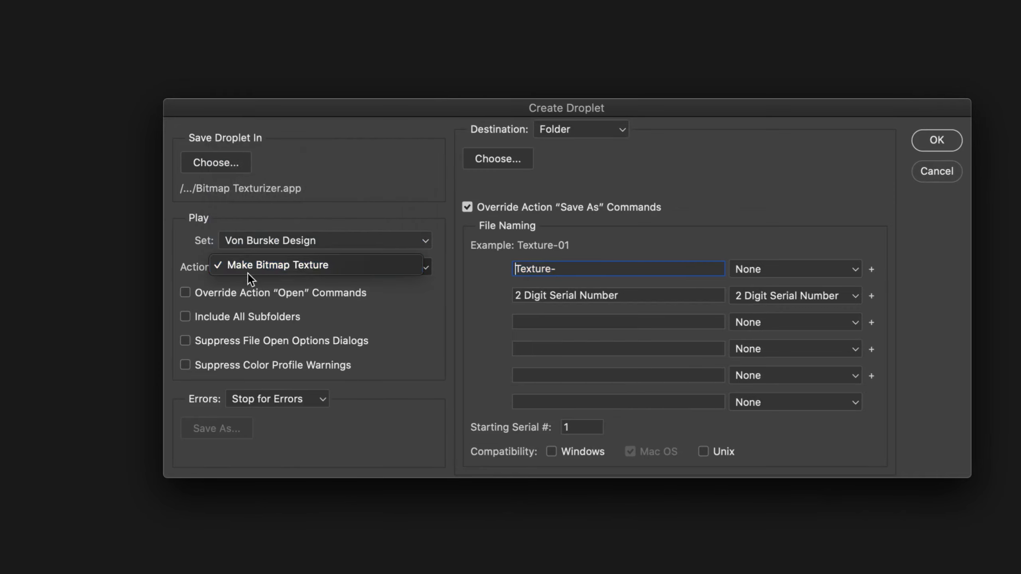
pyautogui.click(365, 268)
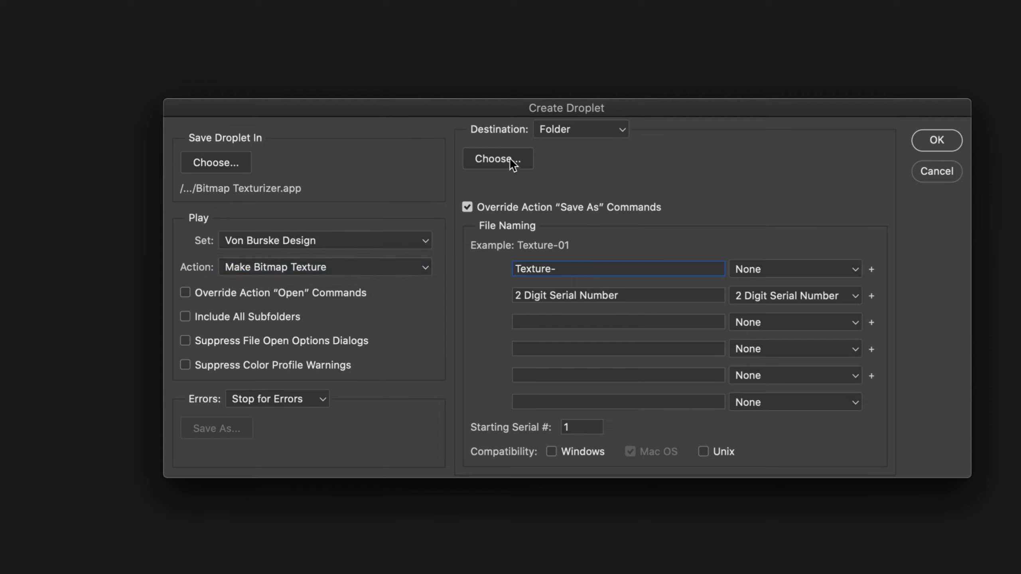
# Step: Use the Finals folder as the droplet's destination, keep the Texture- plus two-digit serial number naming, and create the droplet
pyautogui.click(569, 129)
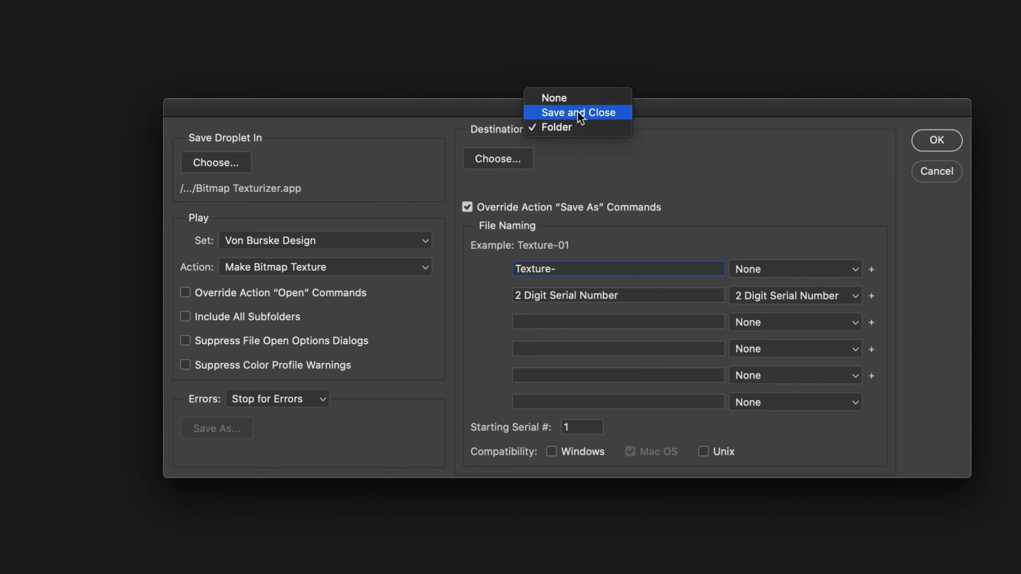
pyautogui.click(554, 129)
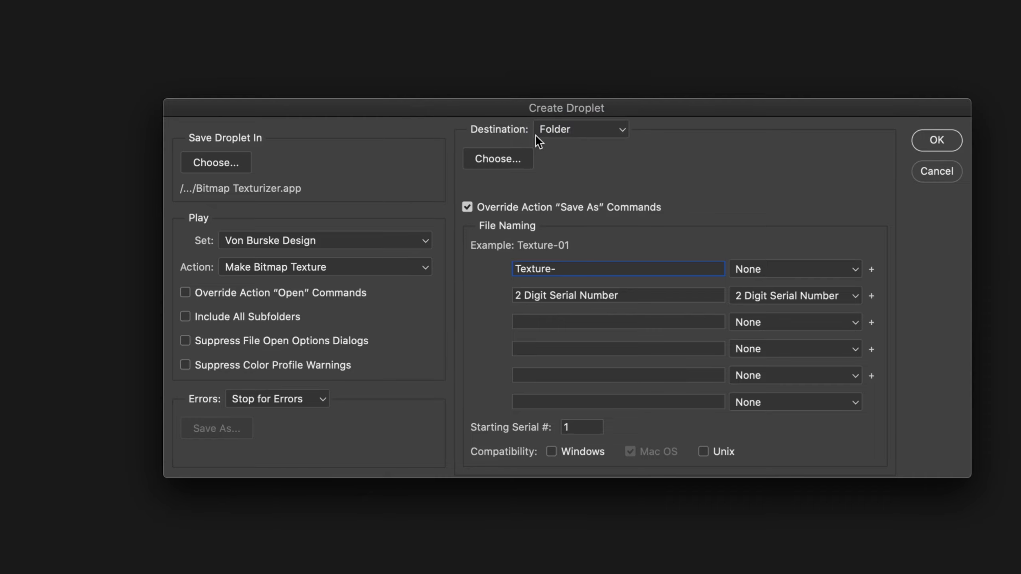
pyautogui.click(501, 158)
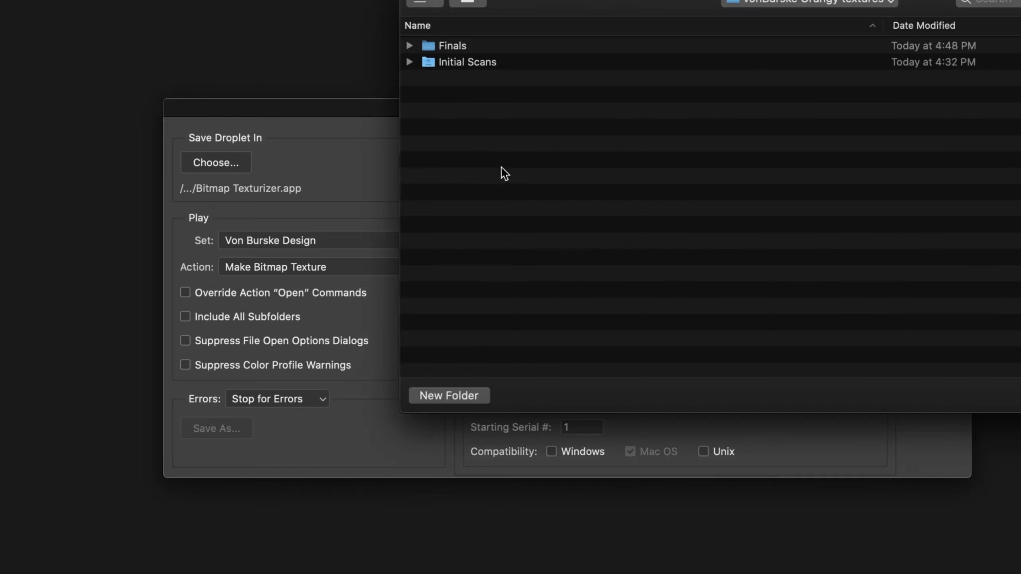
pyautogui.click(461, 46)
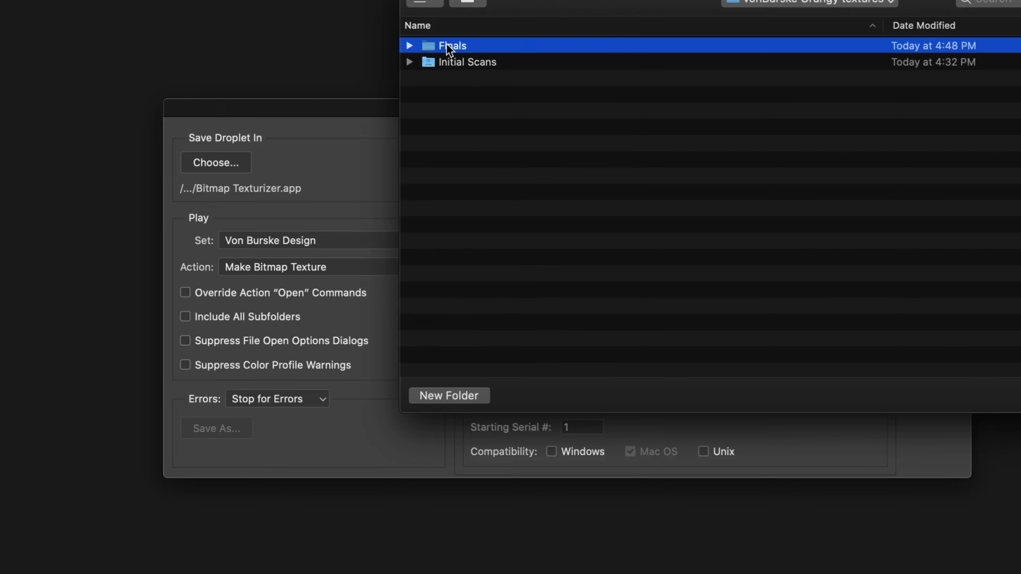
pyautogui.press('Return')
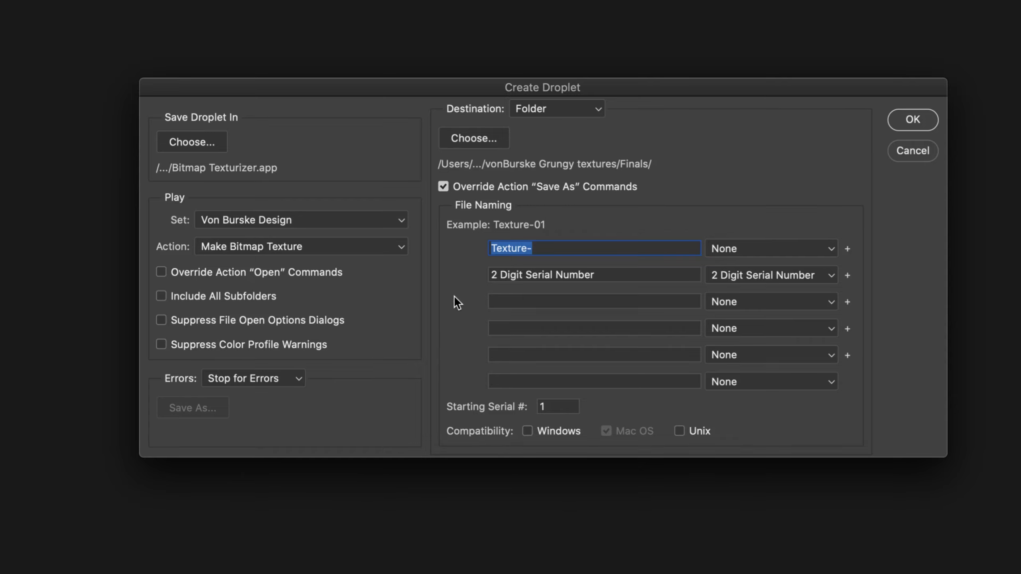
pyautogui.click(543, 248)
pyautogui.click(913, 121)
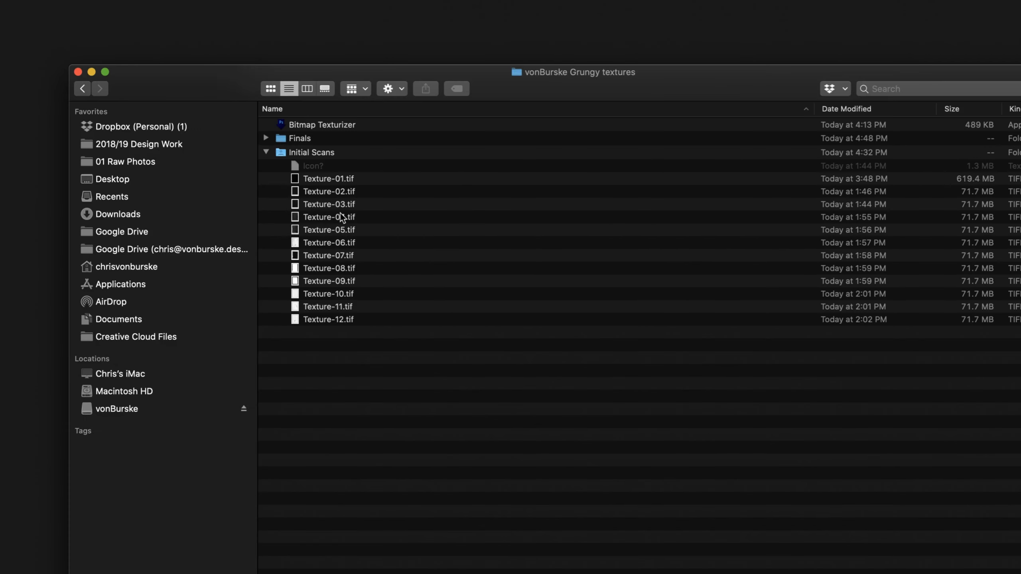
# Step: Switch to Finder and preview the original scans Texture-04.tif and Texture-05.tif in the Initial Scans folder
pyautogui.click(326, 217)
pyautogui.press('space')
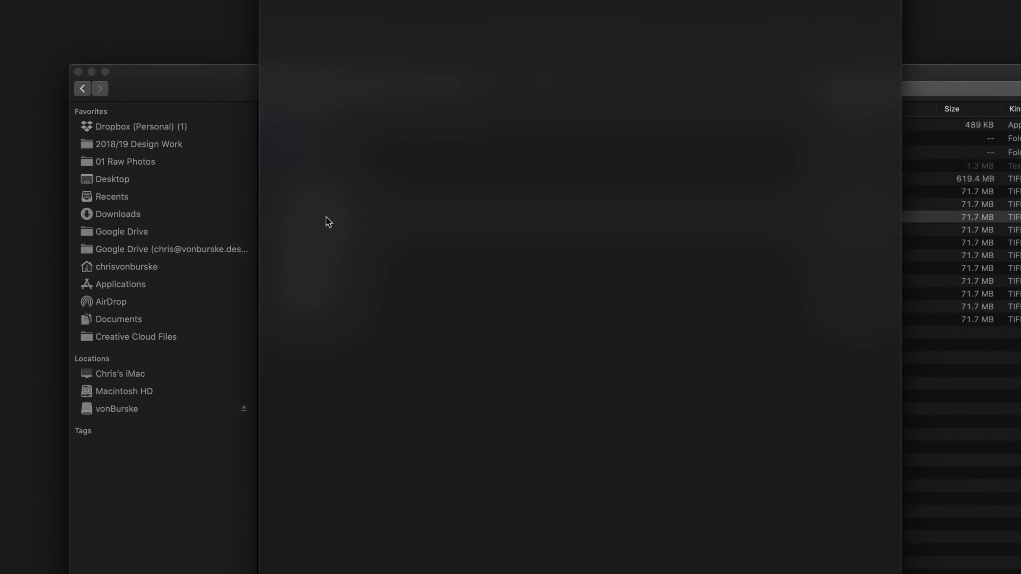
pyautogui.press('Down')
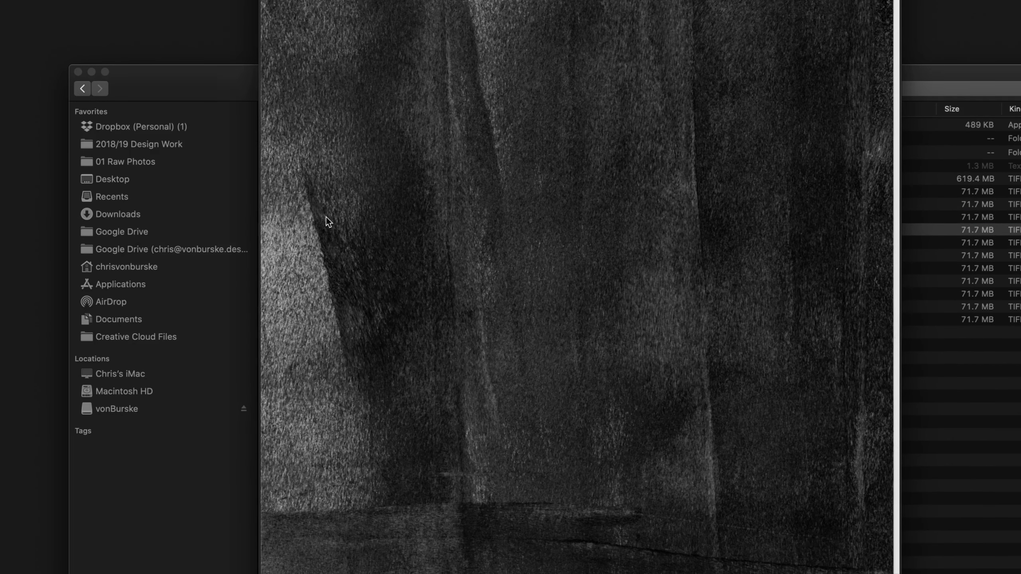
pyautogui.press('space')
# Step: Process Texture-01.tif through Texture-12.tif from Initial Scans with the Bitmap Texturizer droplet
pyautogui.click(336, 180)
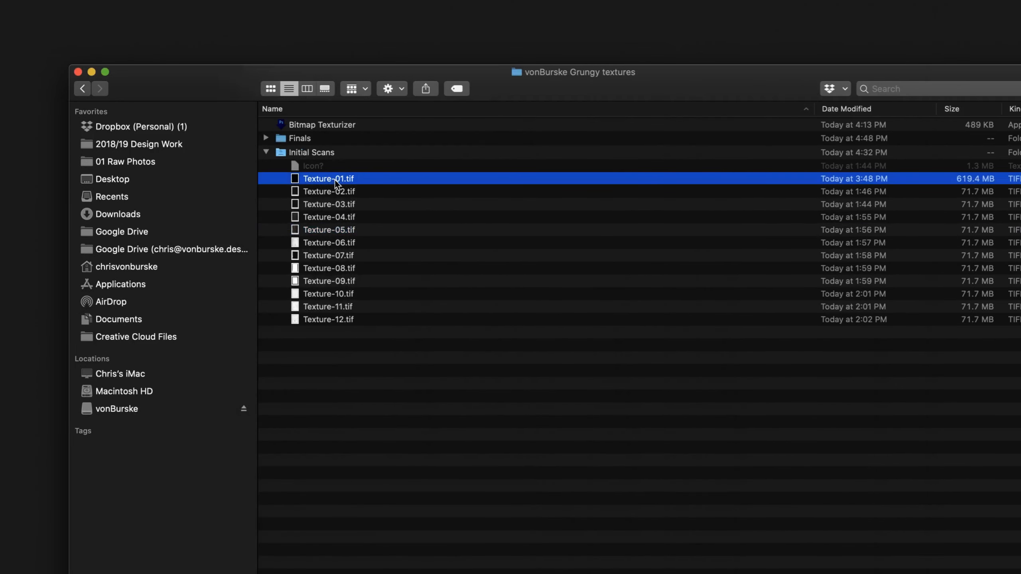
pyautogui.keyDown('shift'); pyautogui.click(316, 321); pyautogui.keyUp('shift')
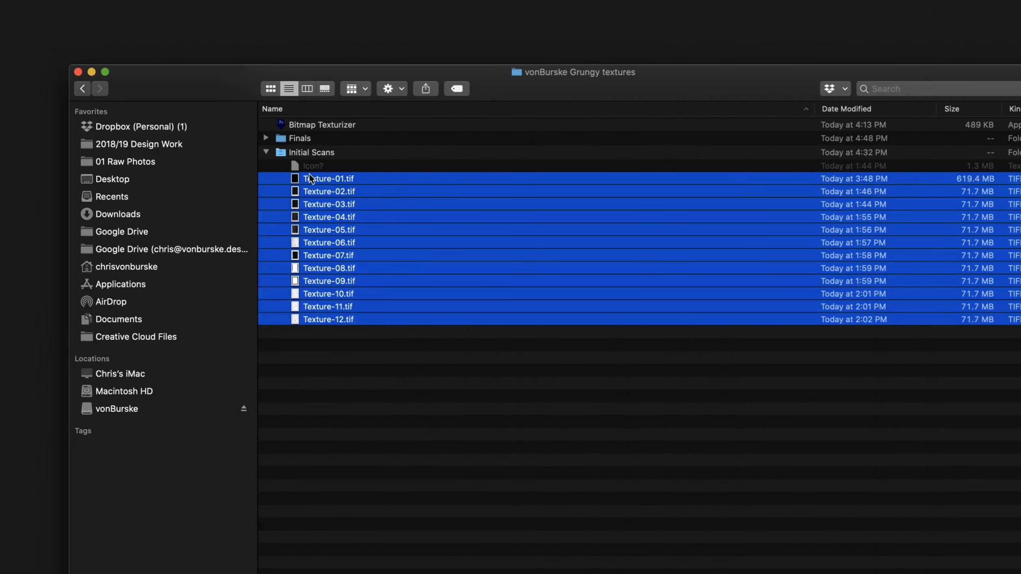
pyautogui.moveTo(310, 179); pyautogui.dragTo(322, 127)
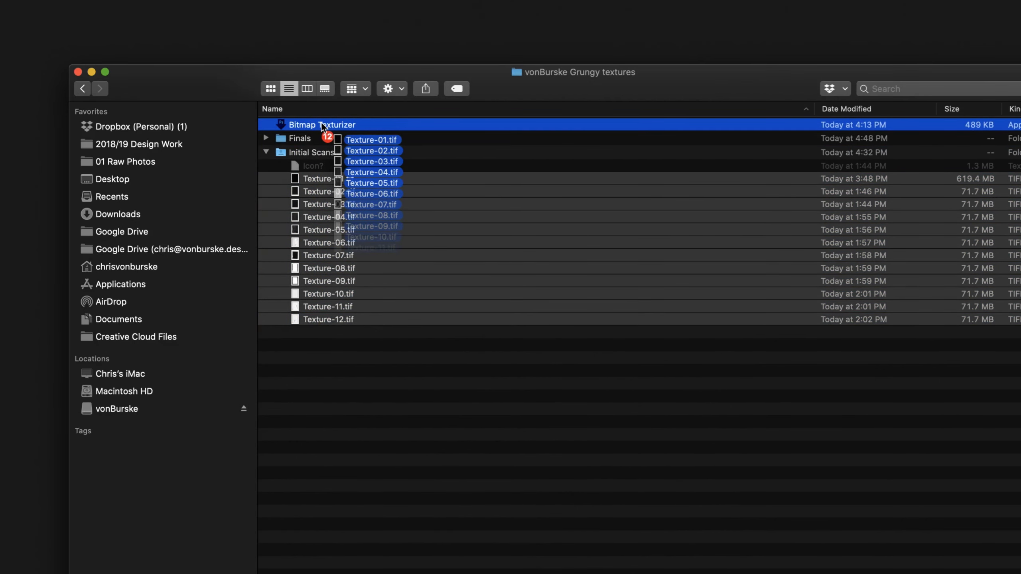
pyautogui.moveTo(322, 127); pyautogui.dragTo(322, 128)
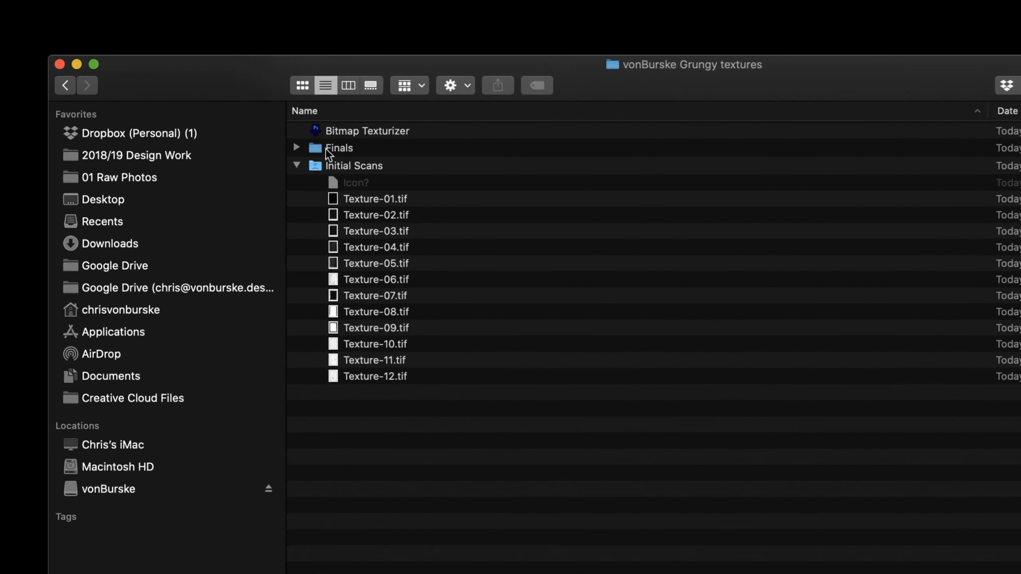
# Step: Open the Finals folder and preview the processed Texture-01.tif, Texture-02.tif and Texture-03.tif
pyautogui.click(342, 149)
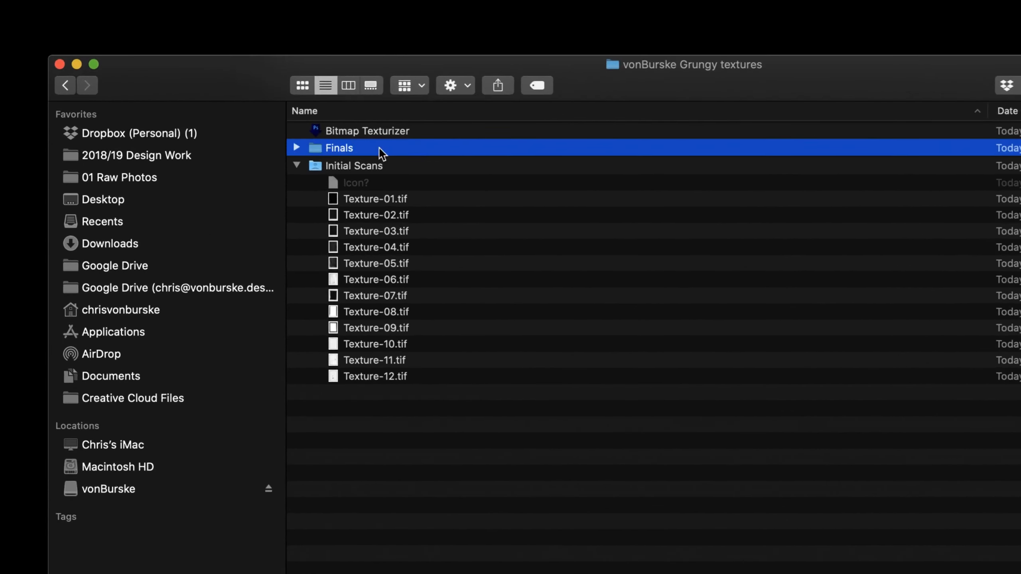
pyautogui.doubleClick(346, 148)
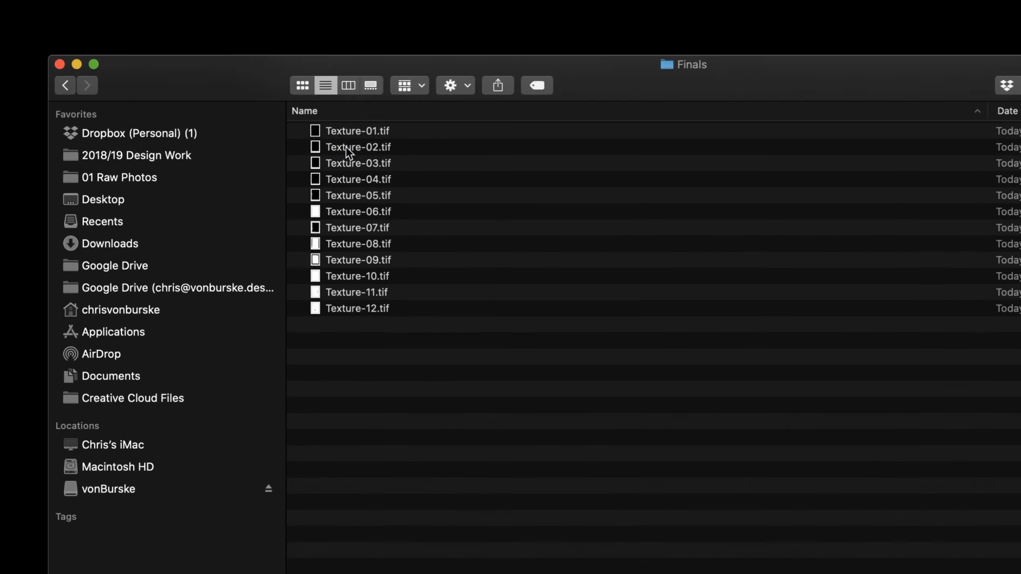
pyautogui.click(363, 131)
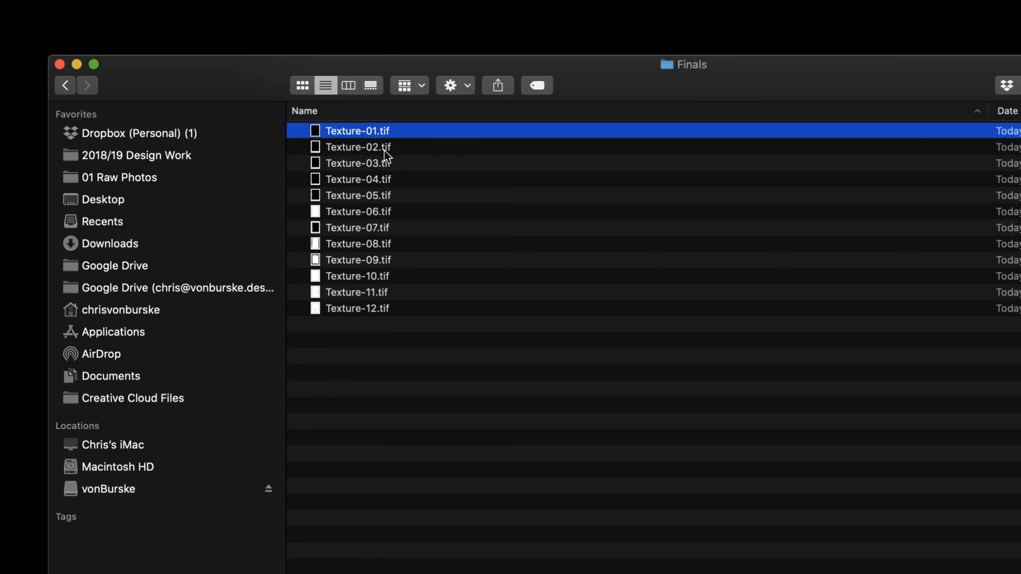
pyautogui.press('space')
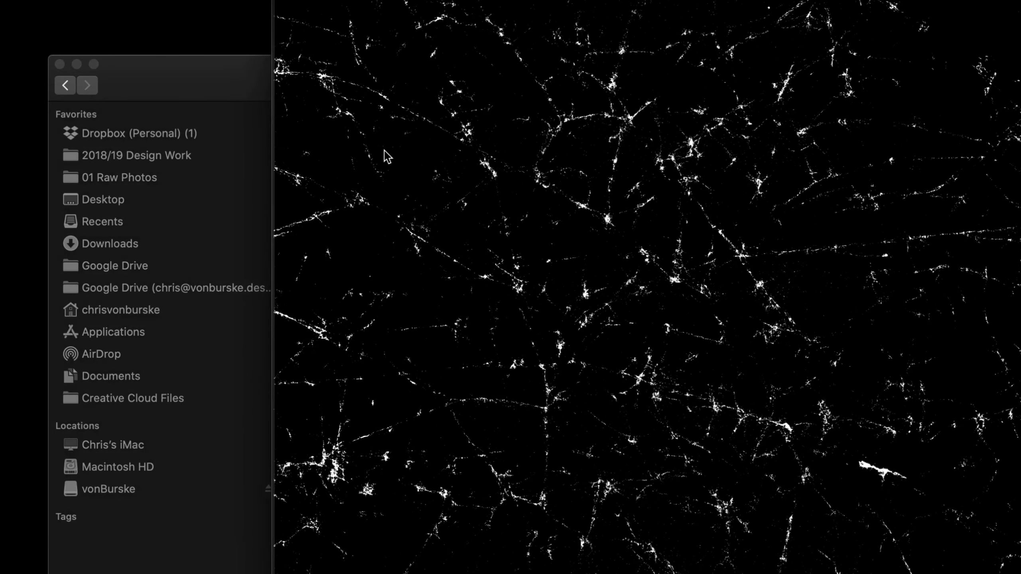
pyautogui.press('Down')
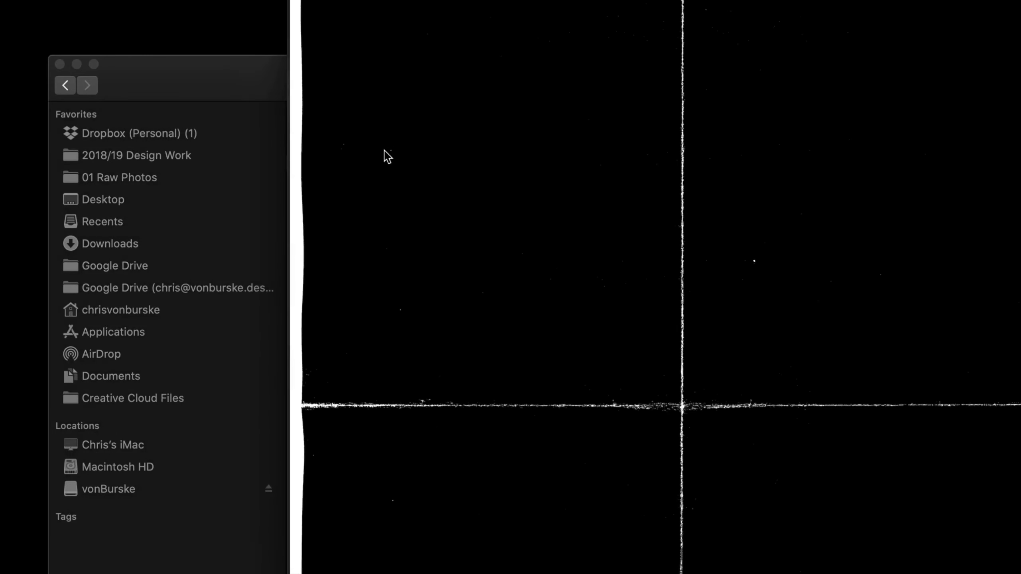
pyautogui.press('Down')
pyautogui.press('space')
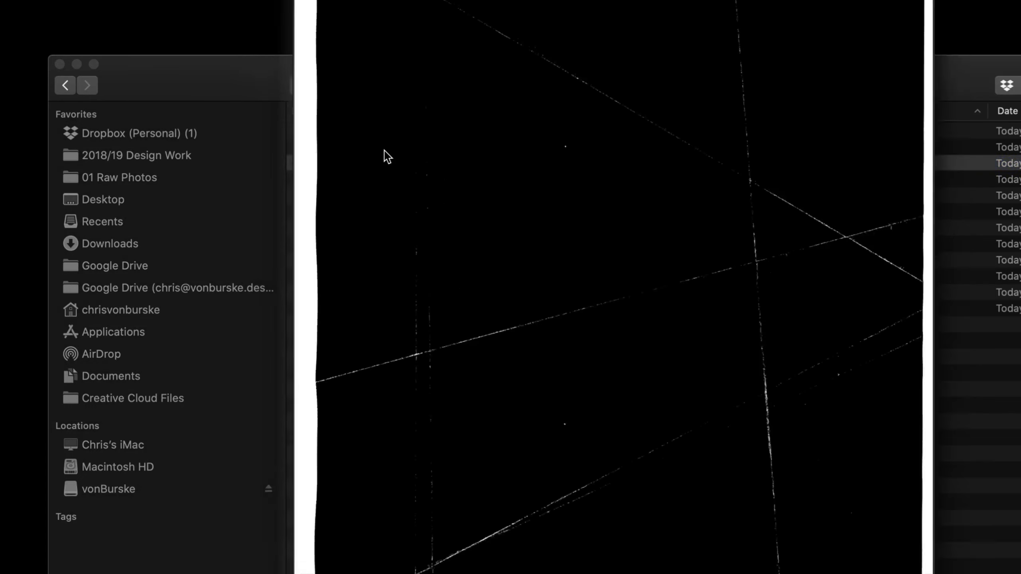
pyautogui.click(425, 444)
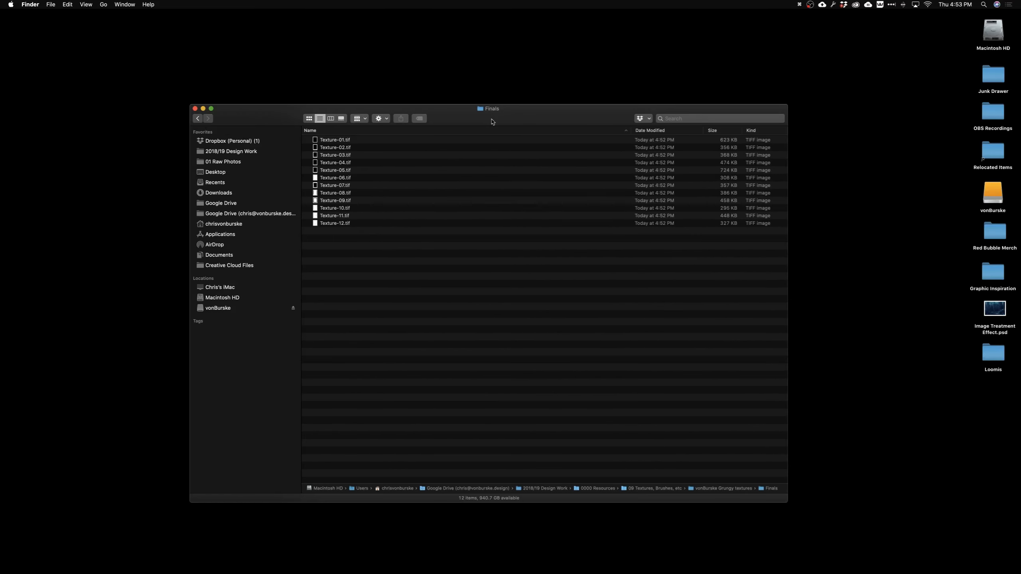
# Step: Place Texture-01.tif from the Finals folder into the open Illustrator document as a linked image and switch to Illustrator
pyautogui.moveTo(493, 121); pyautogui.dragTo(483, 119)
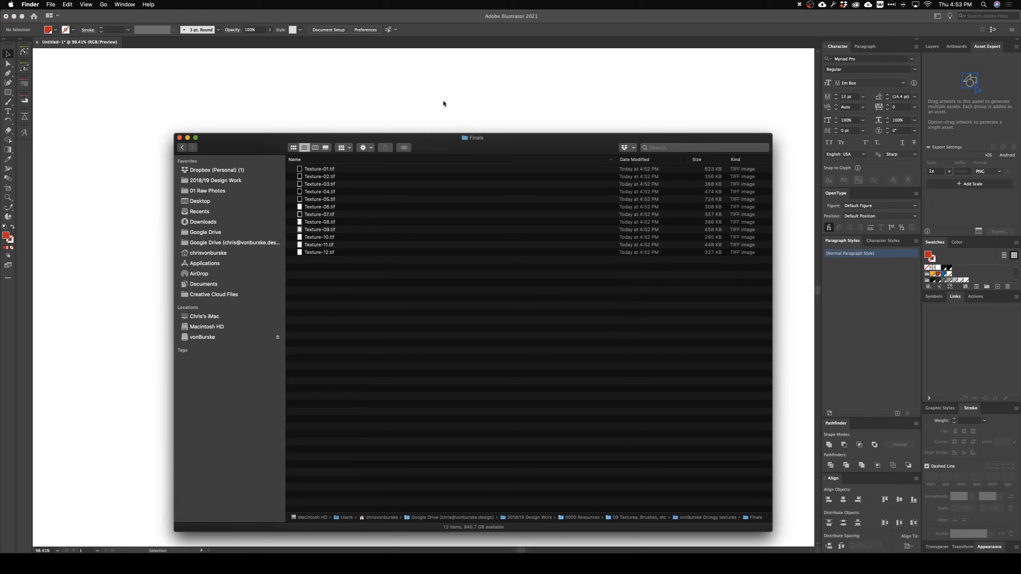
pyautogui.moveTo(332, 171); pyautogui.dragTo(322, 105)
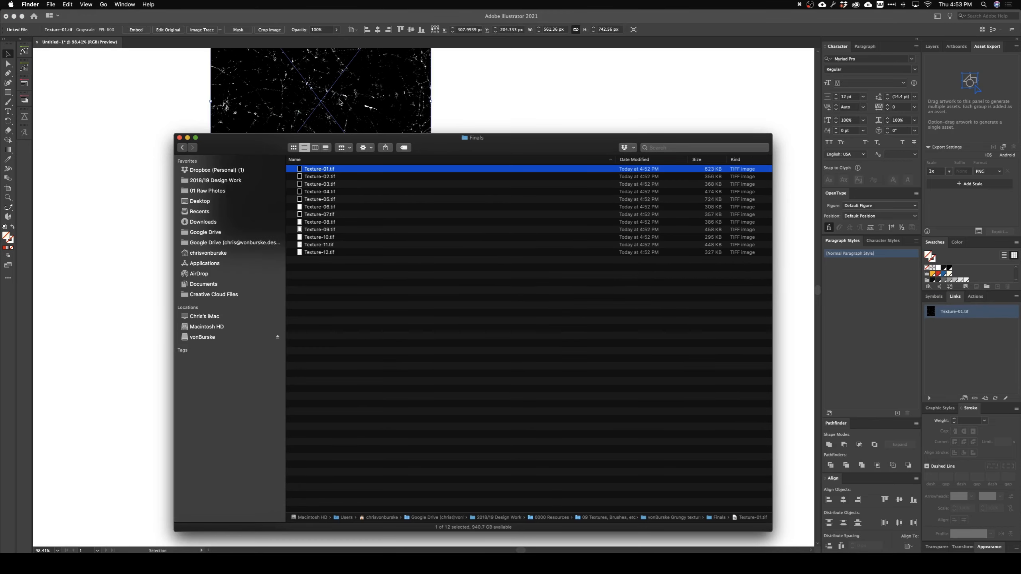
pyautogui.click(503, 173)
pyautogui.click(502, 171)
pyautogui.moveTo(488, 149); pyautogui.dragTo(546, 303)
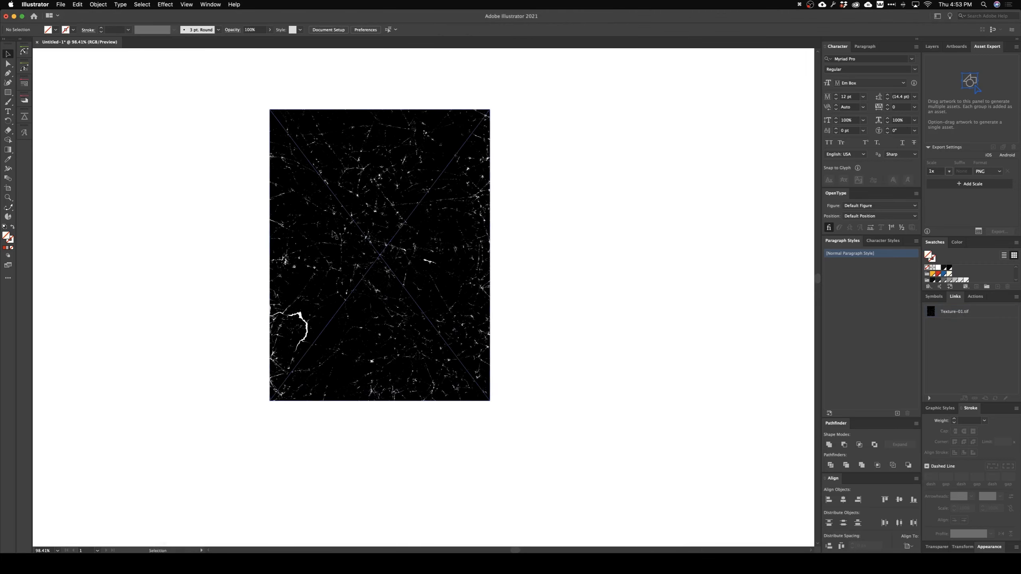
# Step: Recolor the placed texture with the red, yellow-orange and blue swatches in turn, ending on blue, and deselect it
pyautogui.moveTo(274, 173); pyautogui.dragTo(319, 178)
pyautogui.moveTo(356, 229); pyautogui.dragTo(388, 246)
pyautogui.moveTo(446, 216); pyautogui.dragTo(440, 217)
pyautogui.click(442, 222)
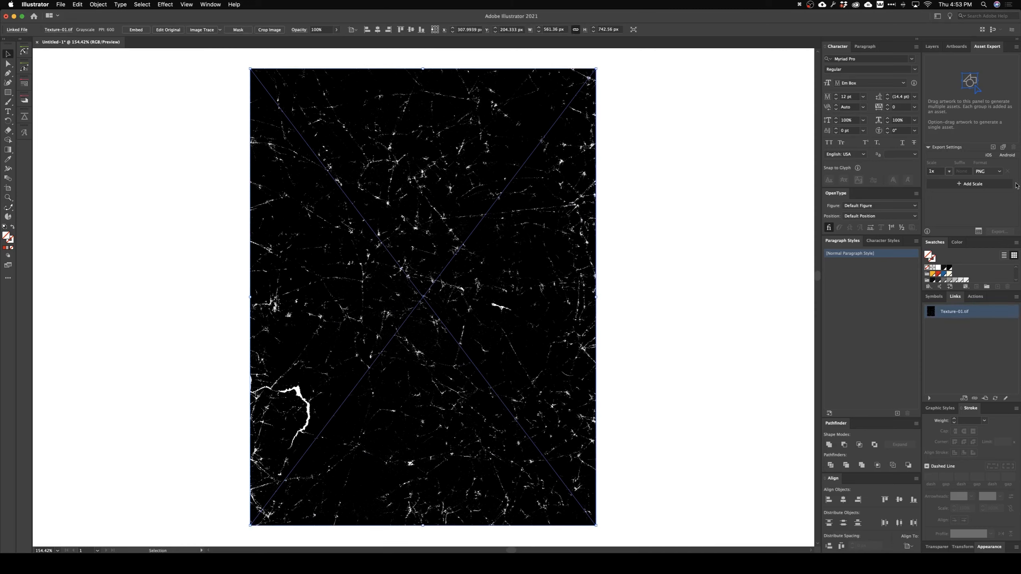
pyautogui.click(938, 276)
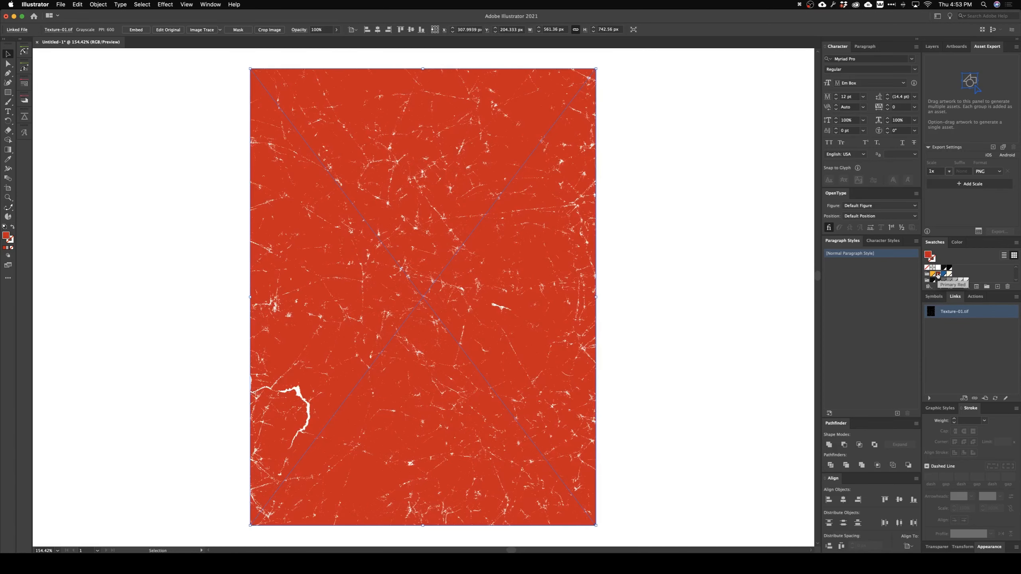
pyautogui.click(932, 275)
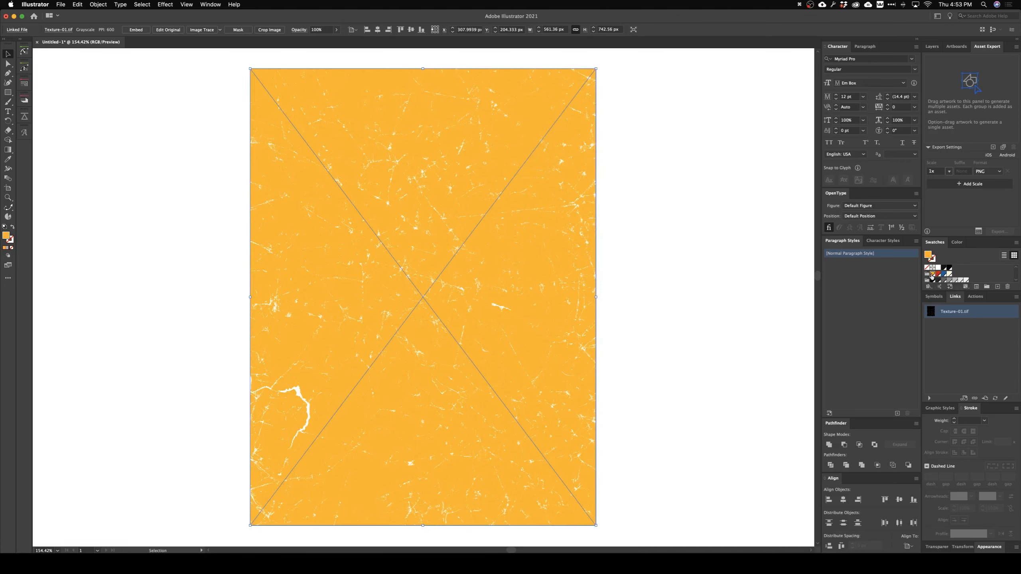
pyautogui.click(944, 275)
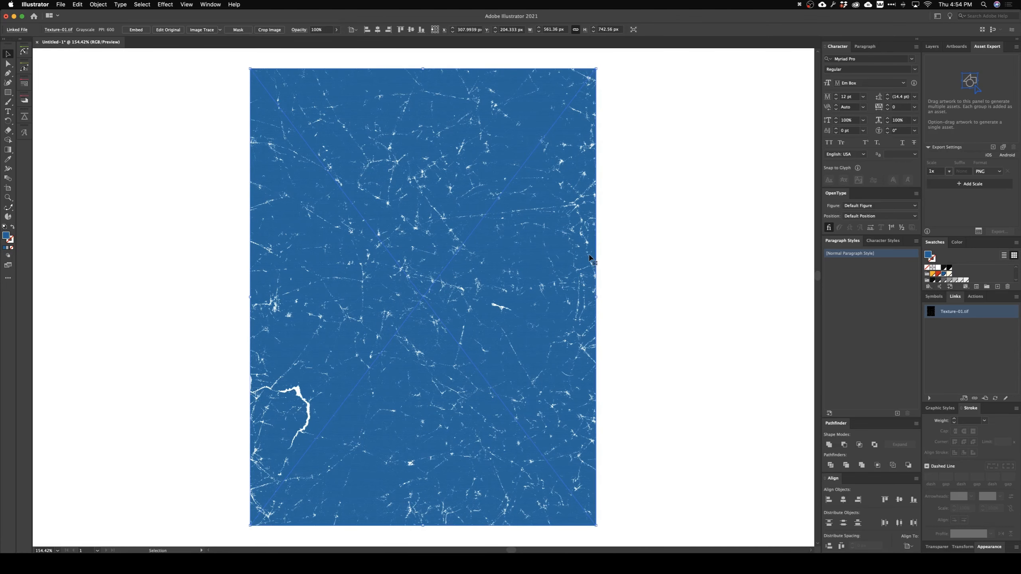
pyautogui.click(618, 251)
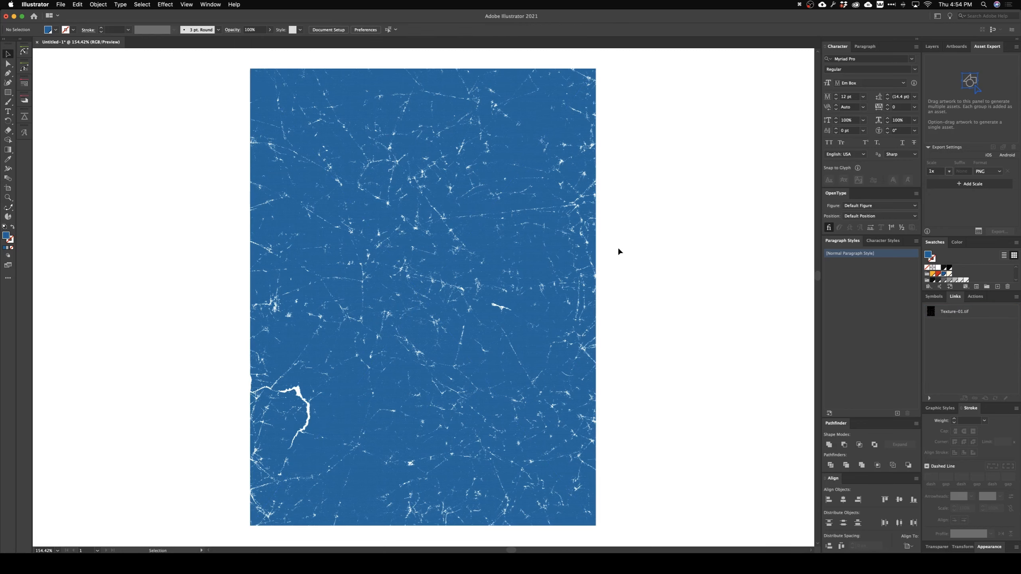